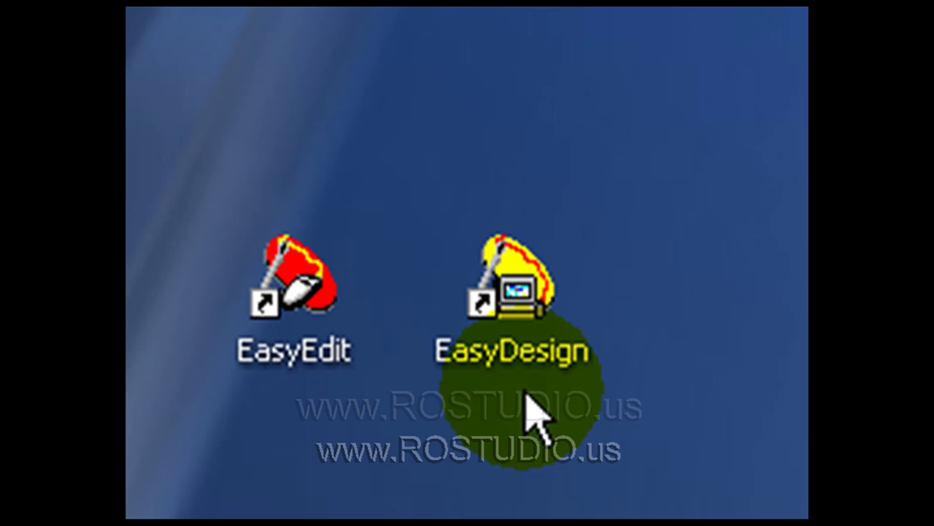
- Launch EasyDesign from its desktop shortcut
click(511, 341)
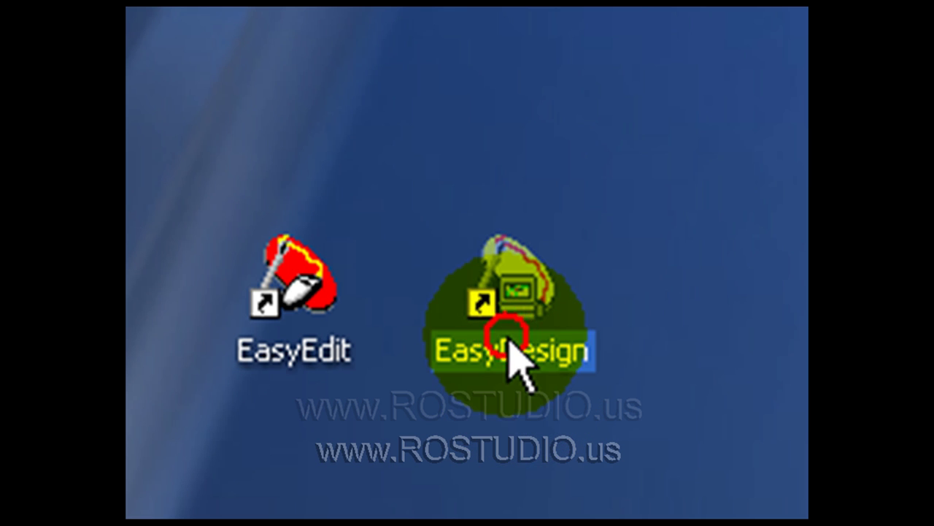
double_click(509, 343)
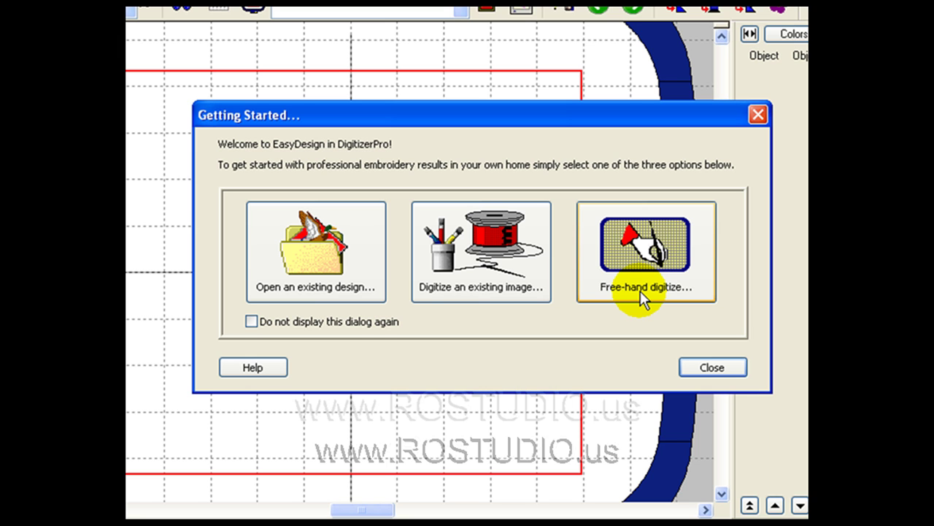
- Choose 'Digitize an existing image...' in the Getting Started dialog
click(515, 271)
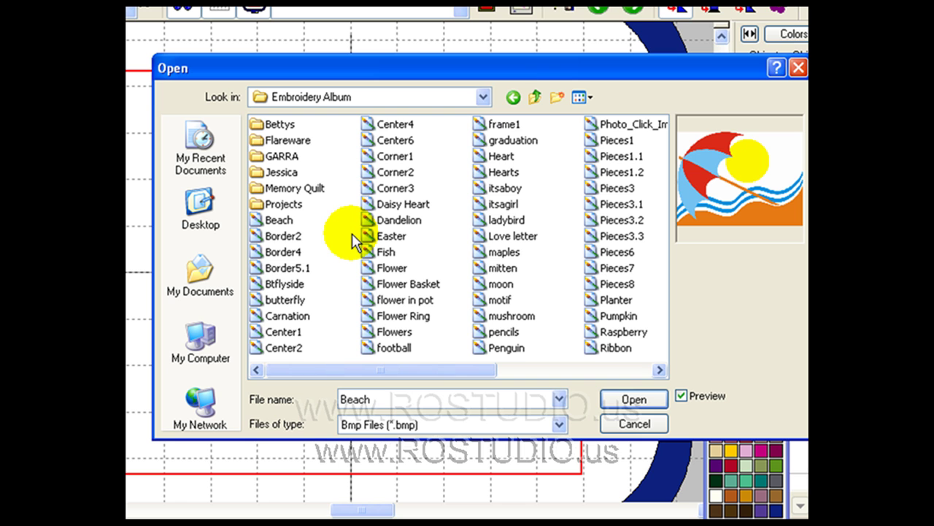
- Browse to the Embroidery Album folder and preview its pictures, settling on the butterfly
click(483, 97)
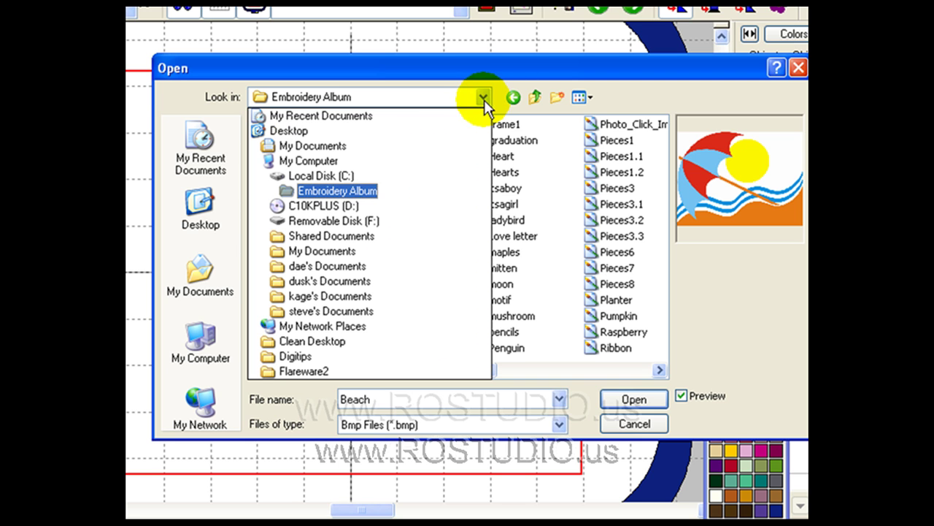
click(349, 191)
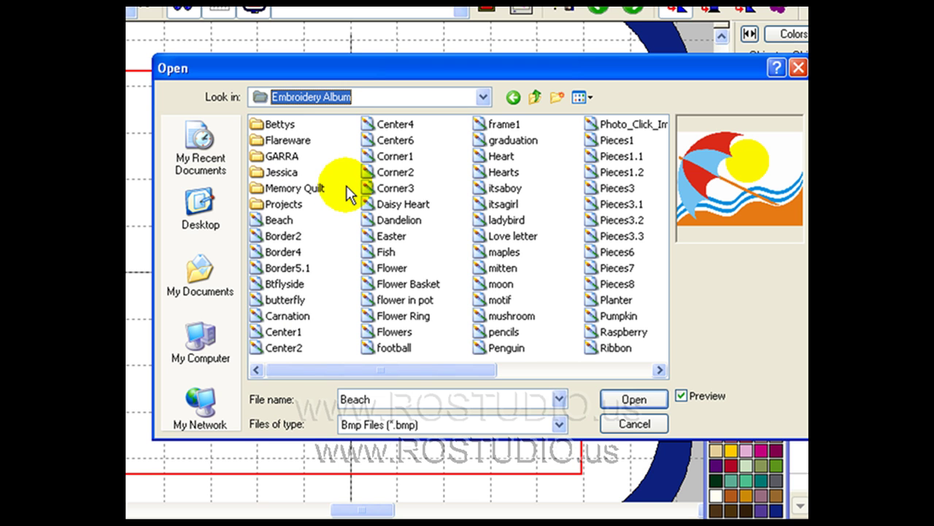
double_click(282, 220)
key(Down)
key(Down)
key(Down)
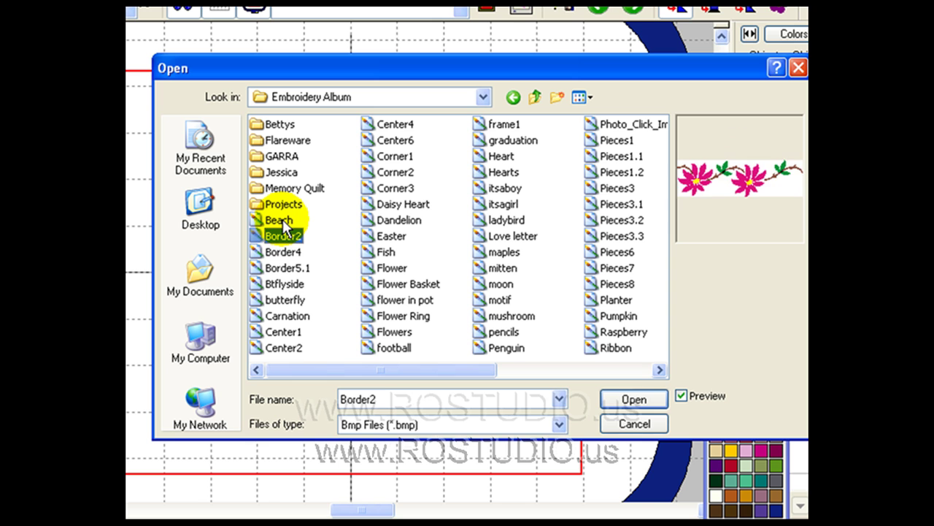
key(Down)
key(Down)
key(Down)
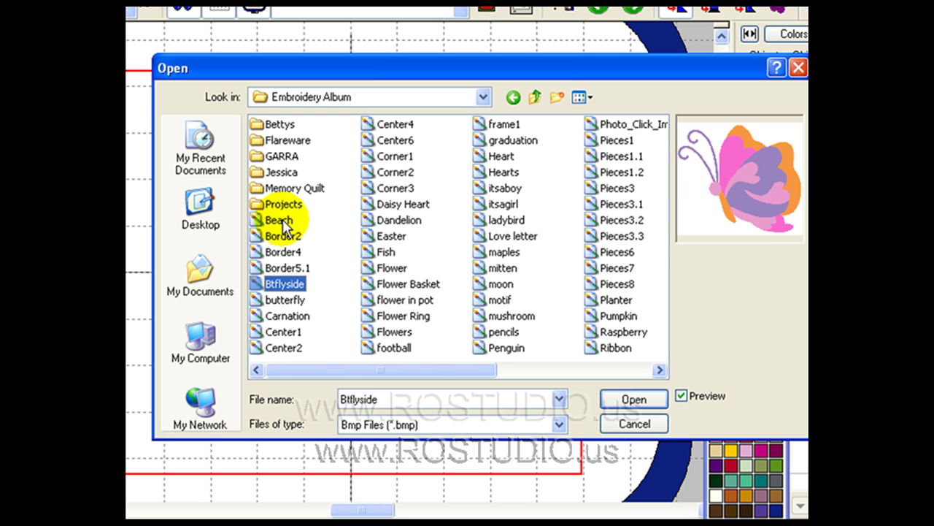
key(Up)
key(Up)
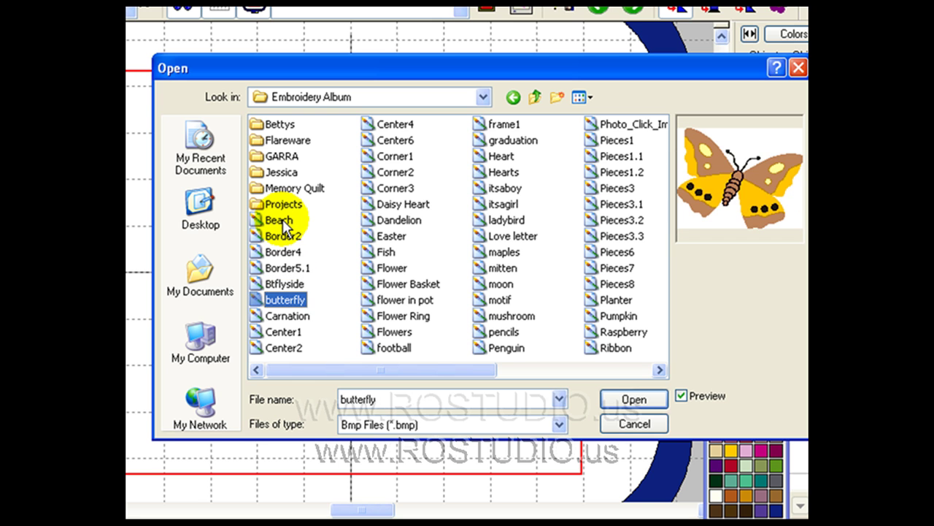
key(Down)
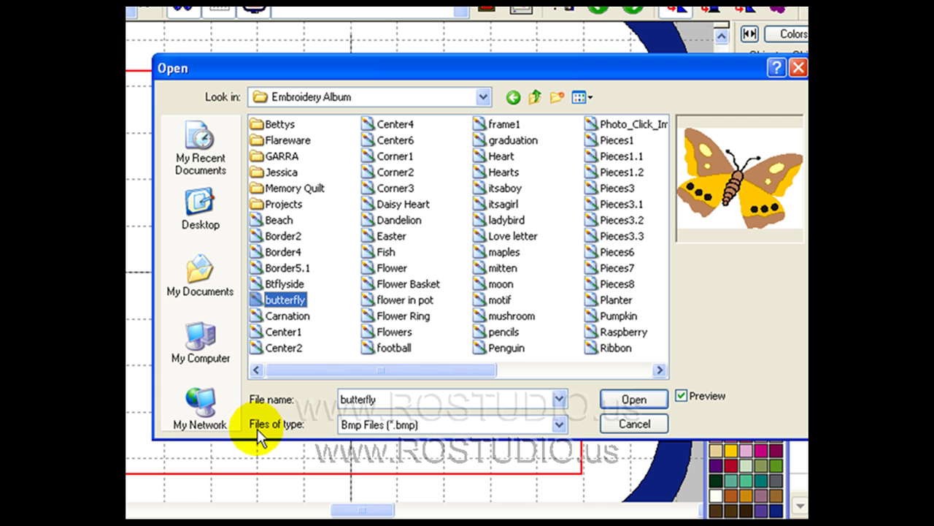
- Keep the Bmp file type and select the butterfly picture
click(558, 424)
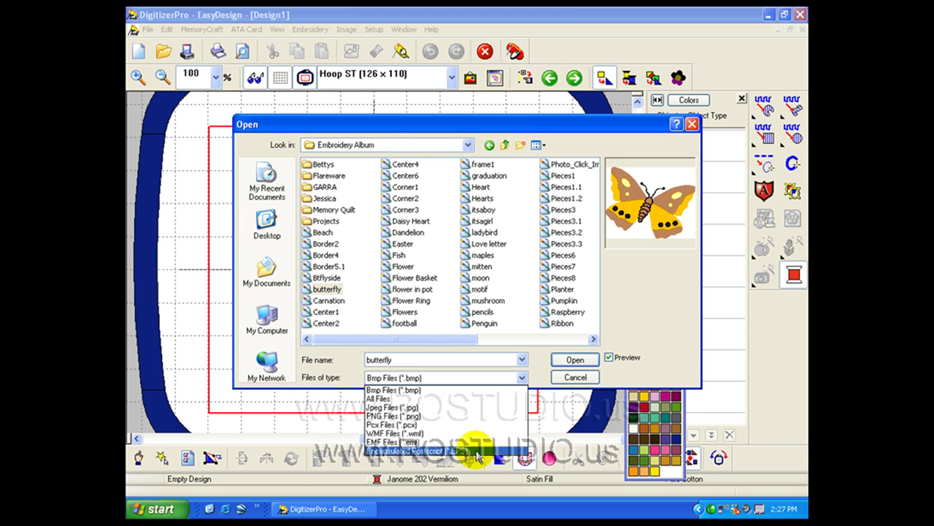
click(489, 379)
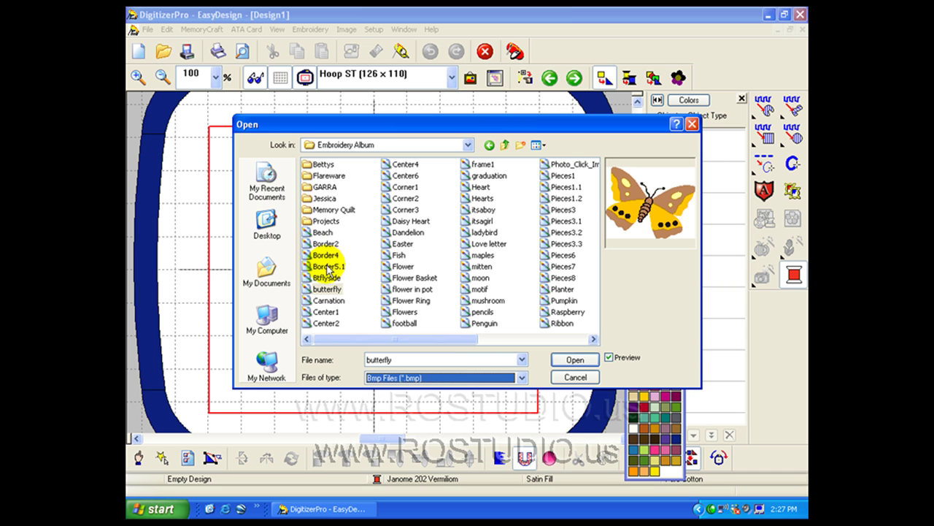
click(327, 289)
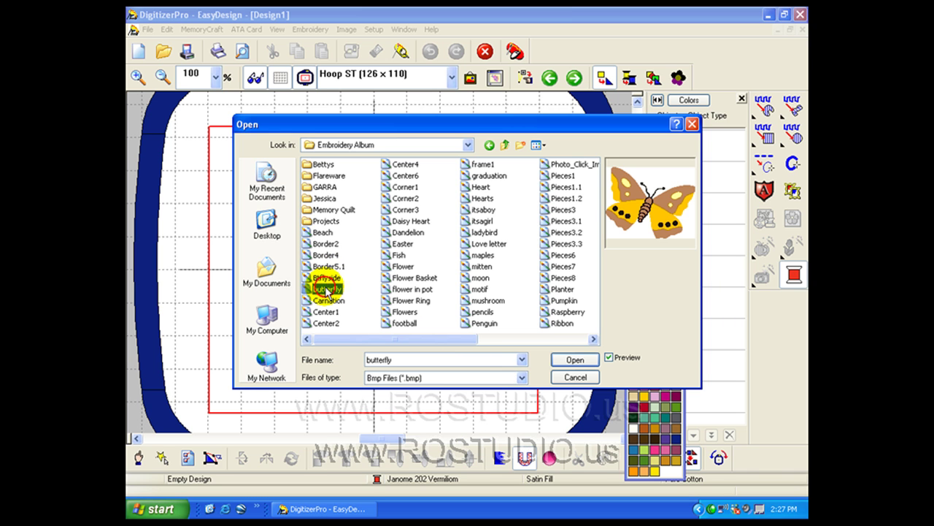
- Open the butterfly picture and accept Pure Cotton as the fabric
click(575, 361)
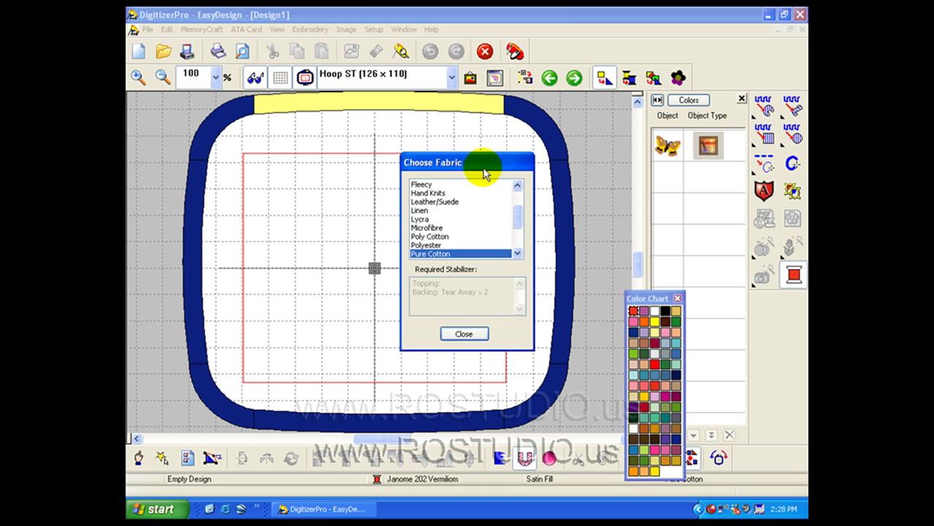
drag(484, 163, 578, 124)
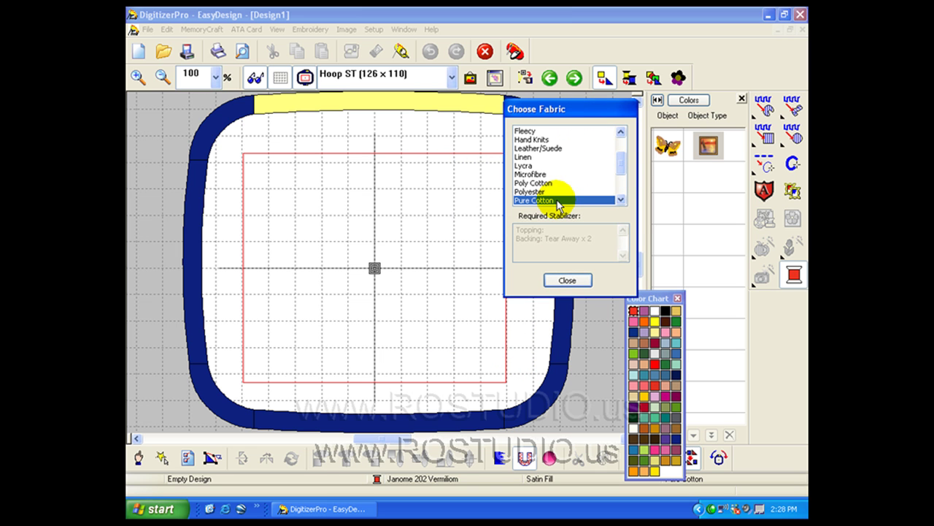
click(567, 279)
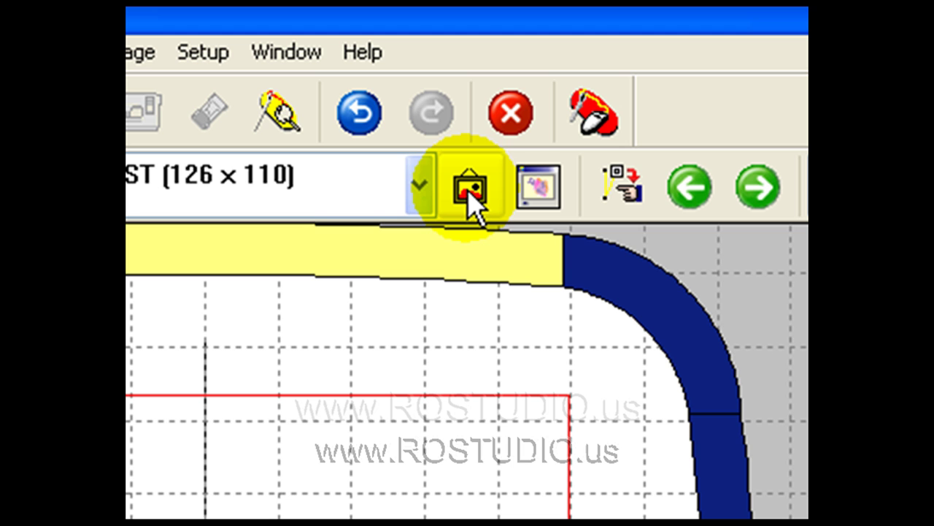
- Show the butterfly image in the hoop and resize it to fill the red sewing area
click(469, 197)
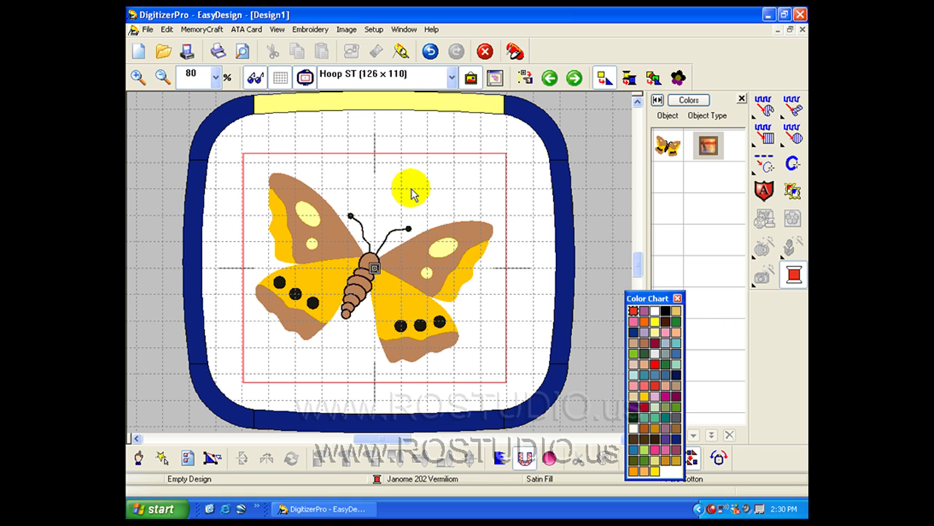
click(380, 208)
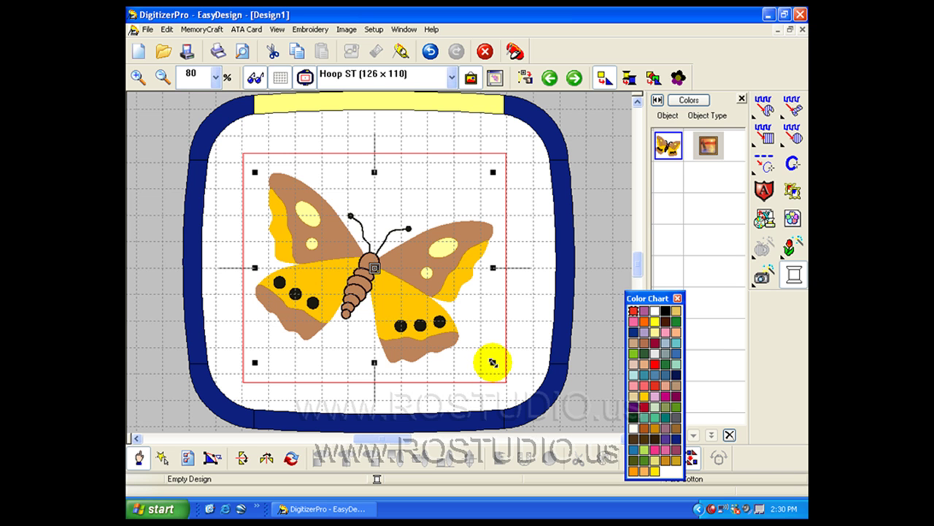
drag(492, 362, 424, 314)
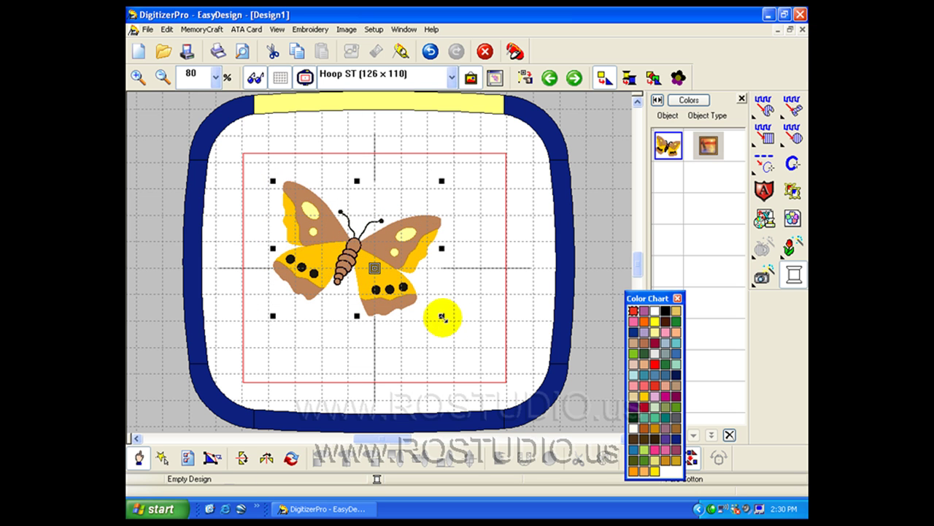
drag(441, 316, 492, 361)
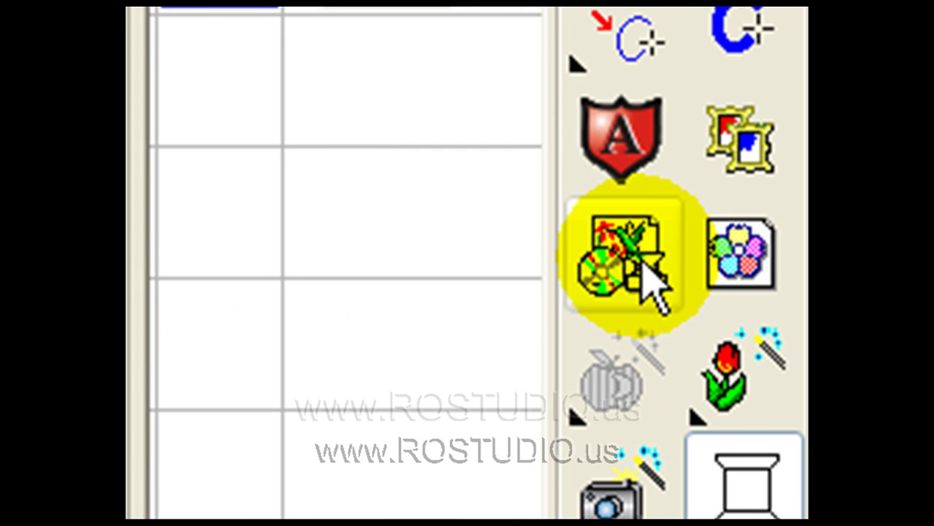
- Reduce the butterfly image to 4 colours with Image Preparation
click(642, 264)
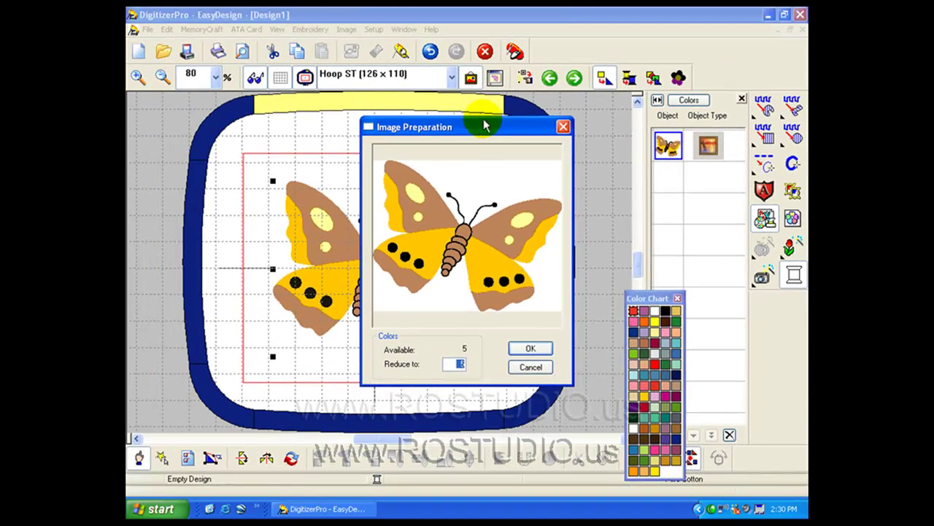
drag(484, 127, 640, 78)
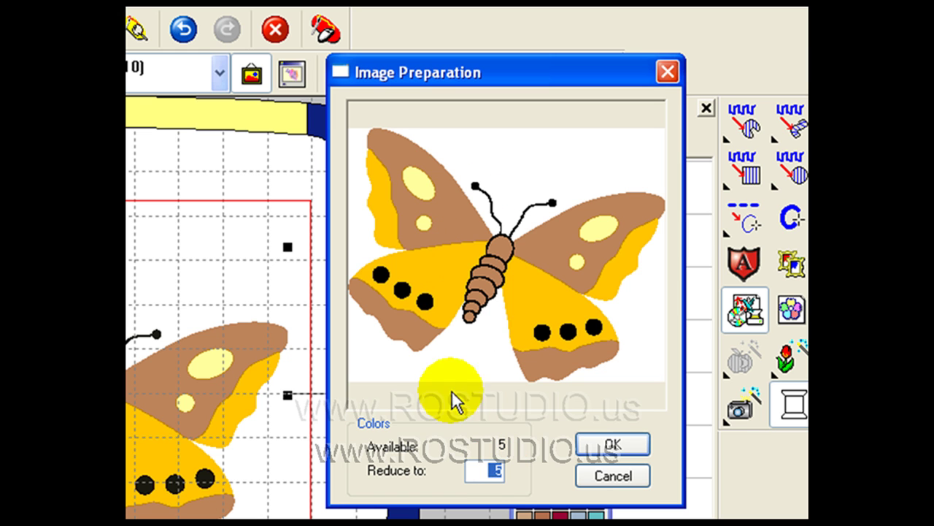
text(4)
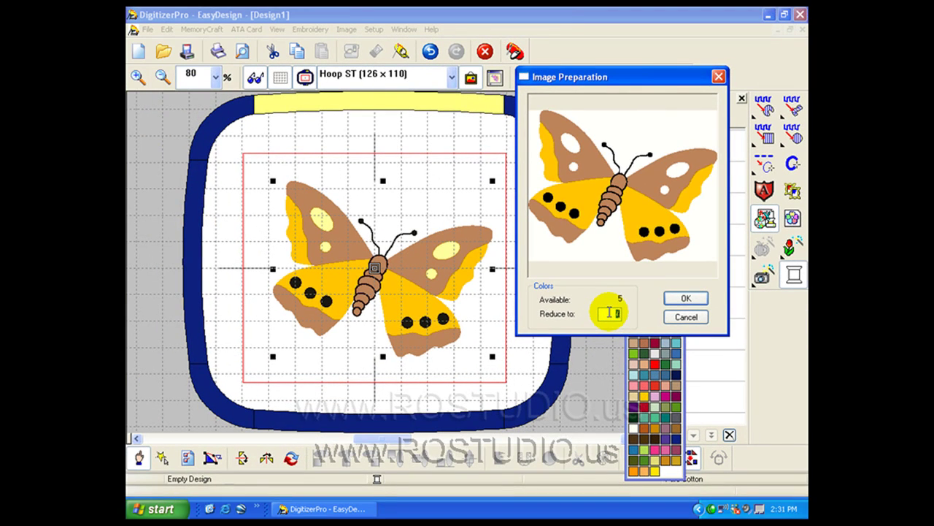
text(3)
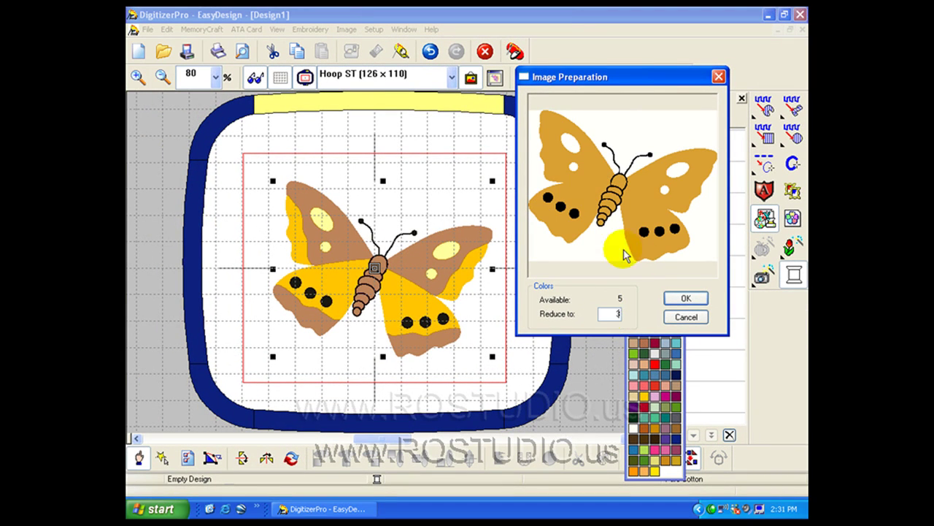
double_click(618, 314)
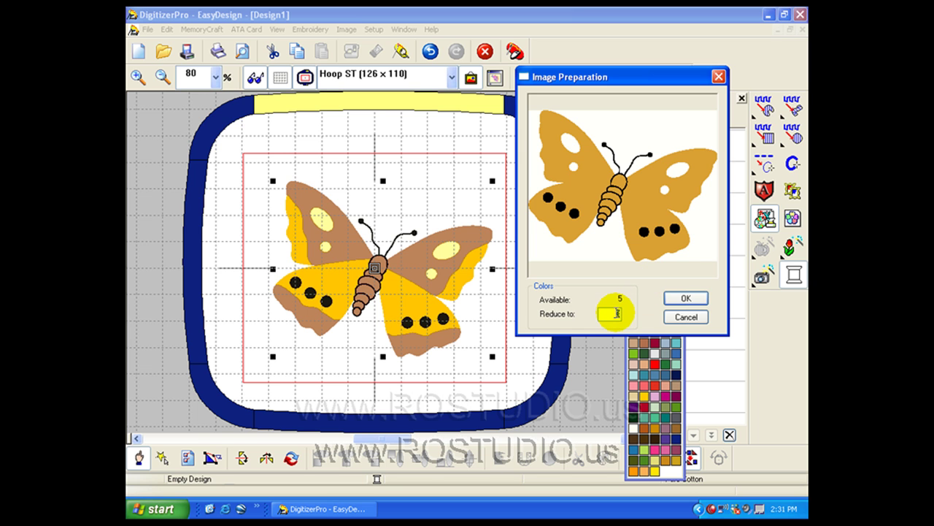
text(4)
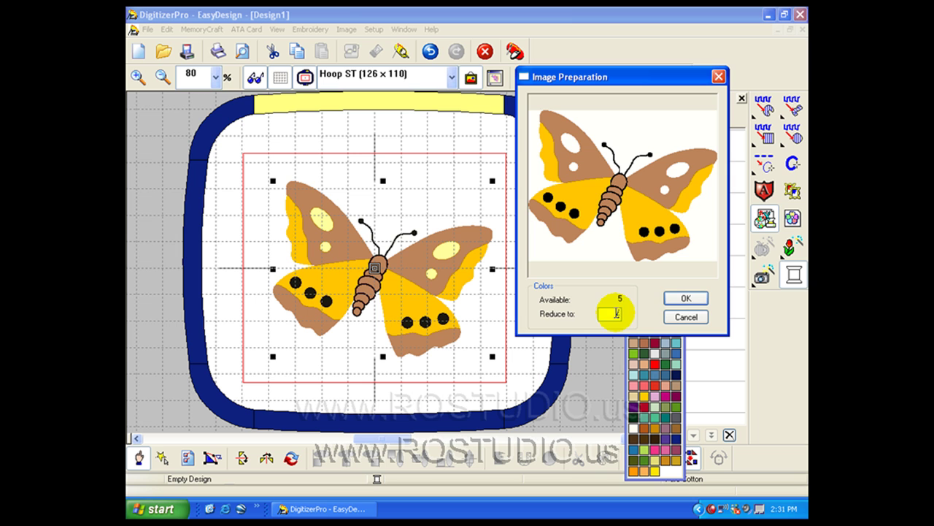
click(678, 299)
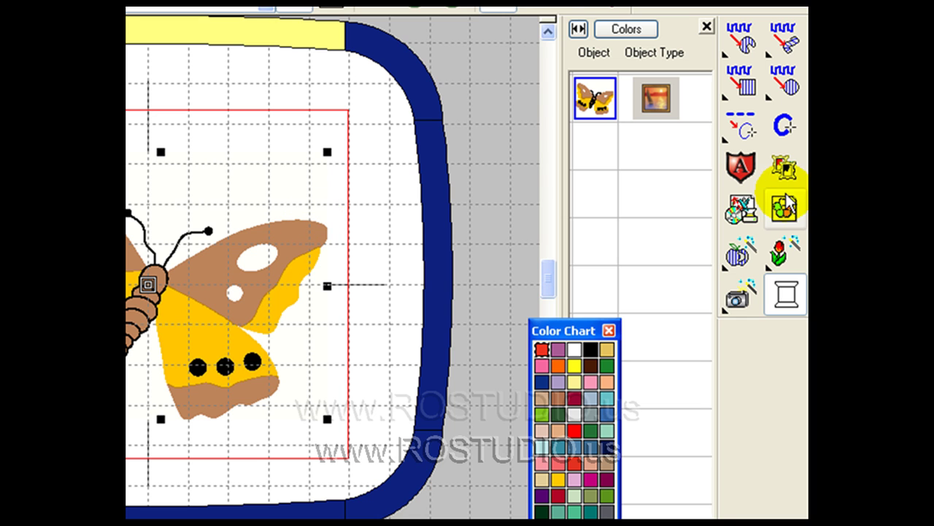
- Auto-digitize the butterfly picture into stitch objects with the tulip wizard
click(781, 251)
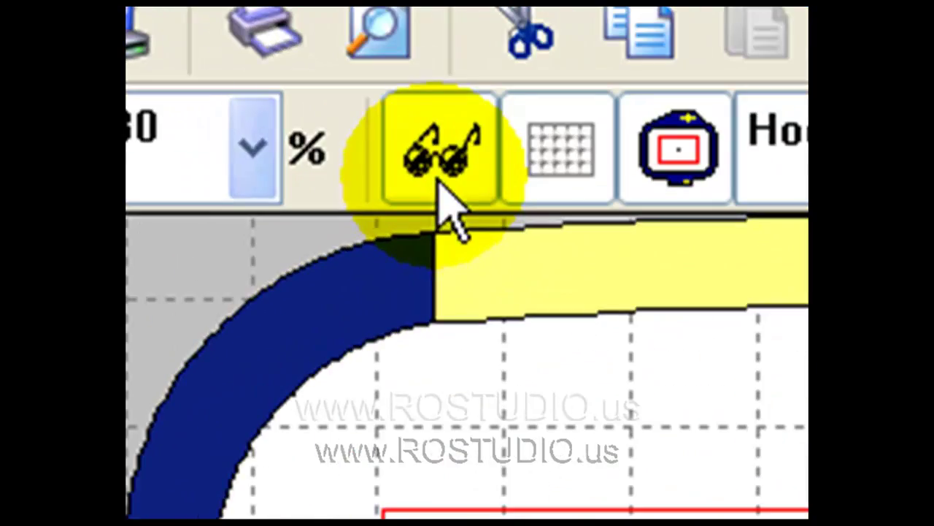
click(255, 78)
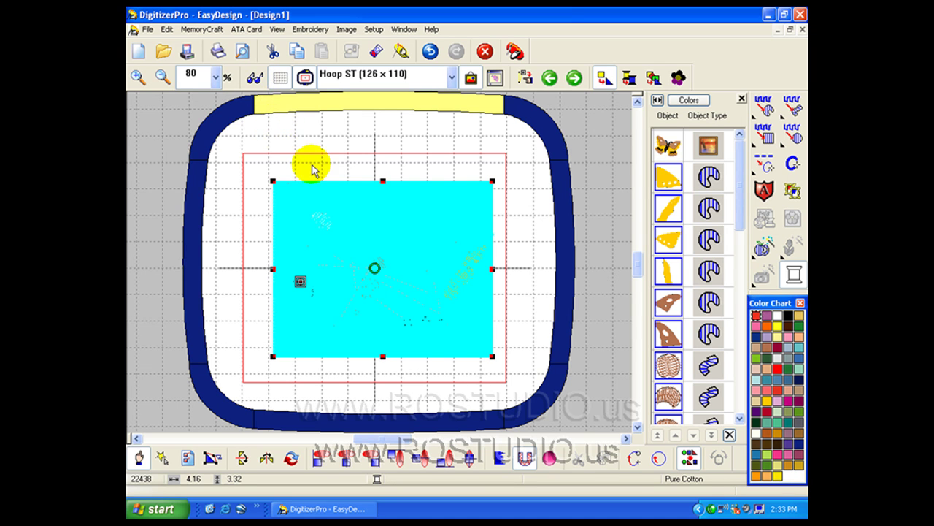
click(254, 78)
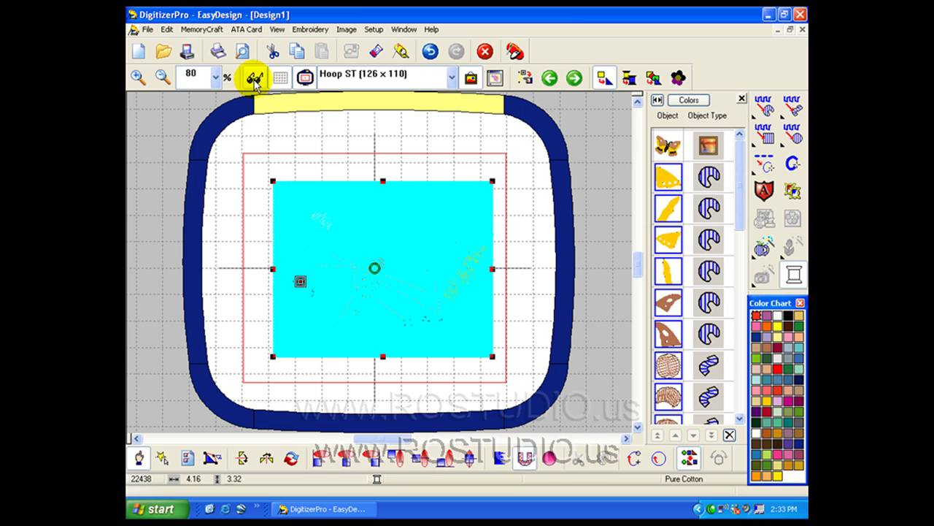
click(421, 345)
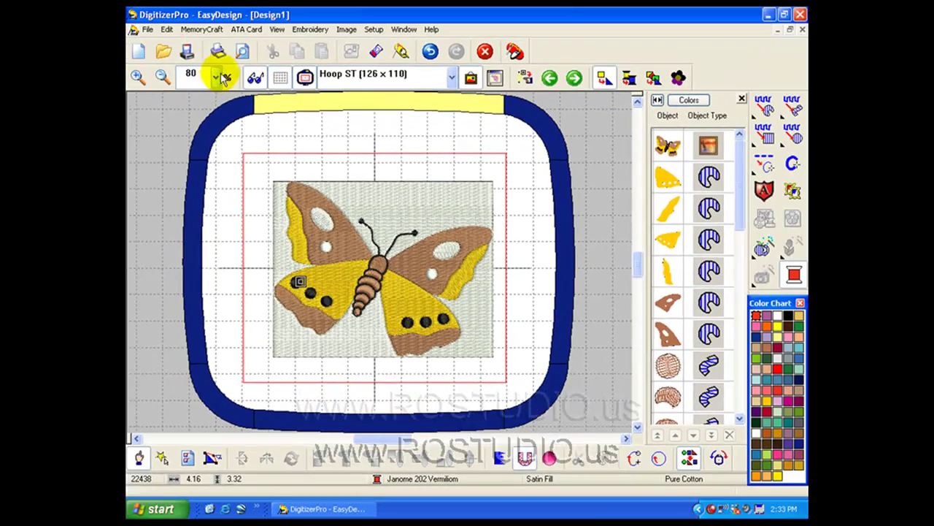
- Zoom the design to 150% and select the white background fill
click(218, 75)
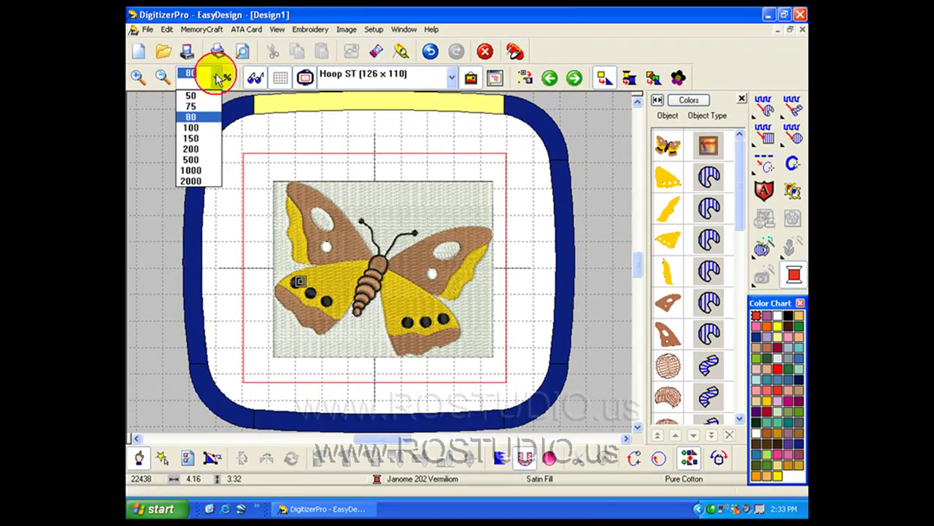
click(213, 139)
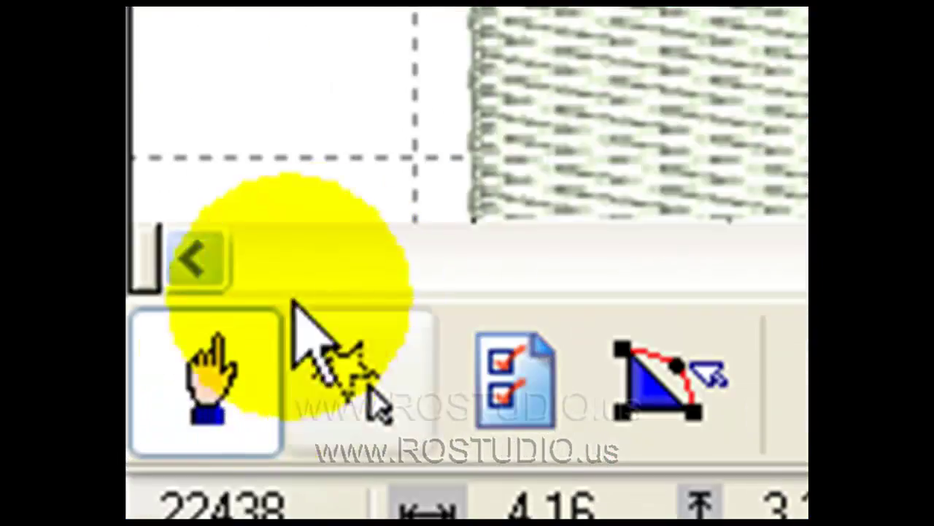
click(248, 401)
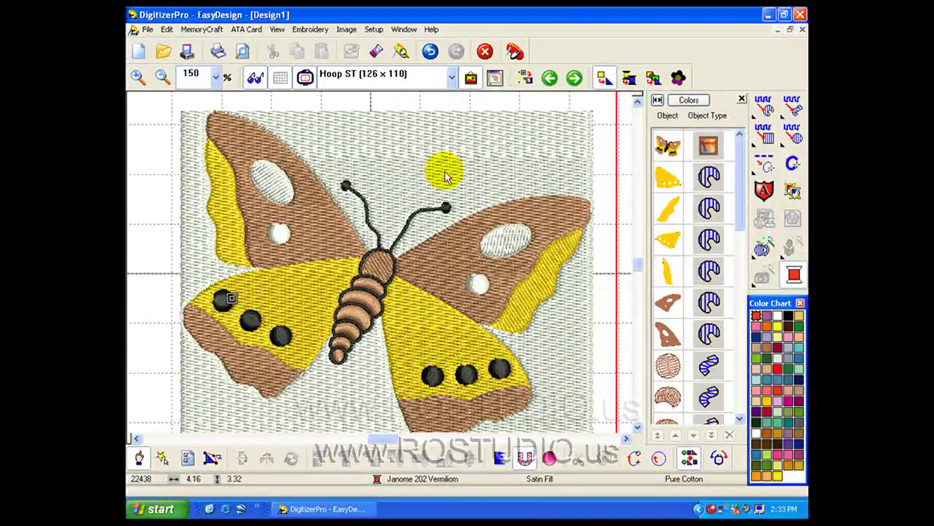
click(465, 154)
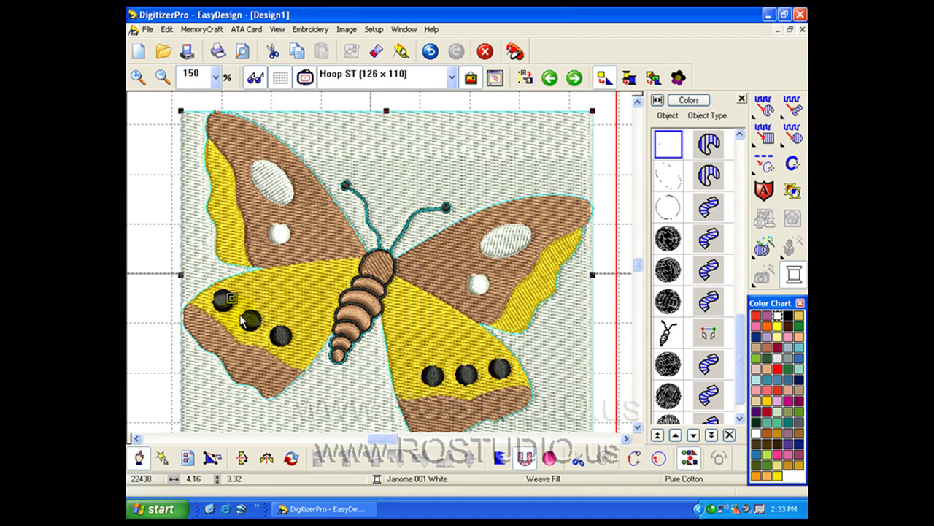
- Delete the white Weave Fill background object from the Objects list
click(162, 323)
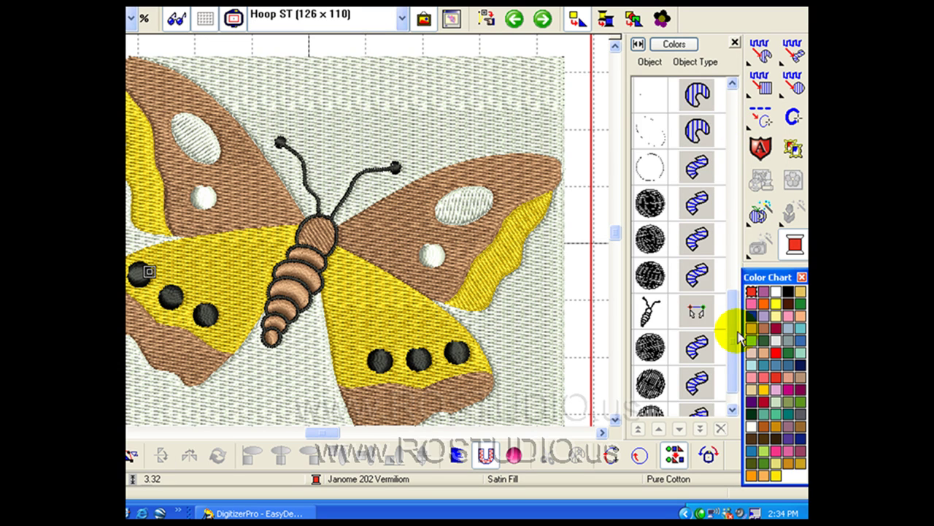
drag(731, 333, 724, 298)
click(645, 206)
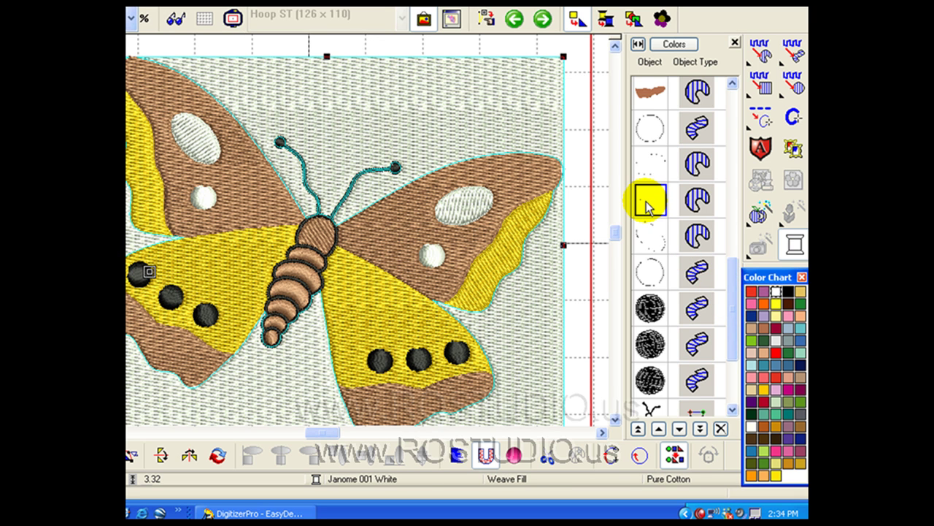
click(720, 430)
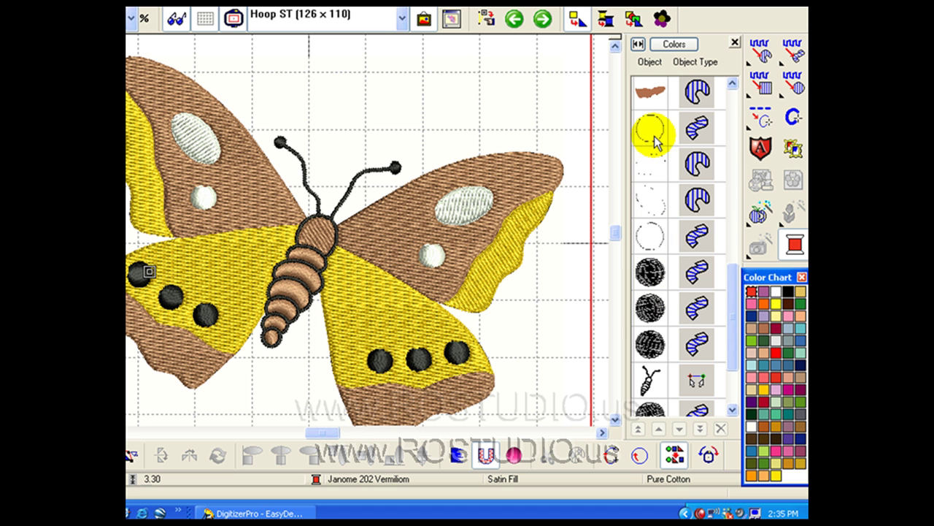
- Change the yellow 239 thread to teal 229 Powder Blue and select its objects
click(672, 45)
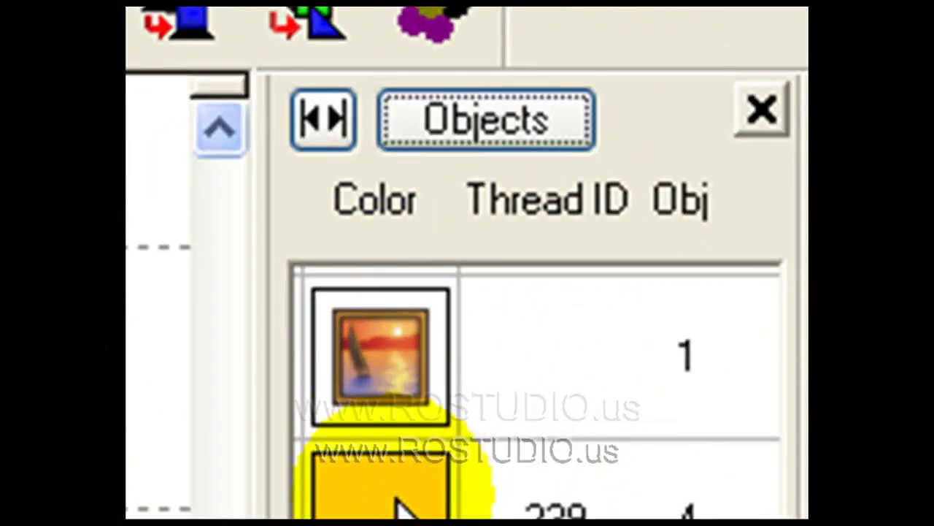
click(597, 212)
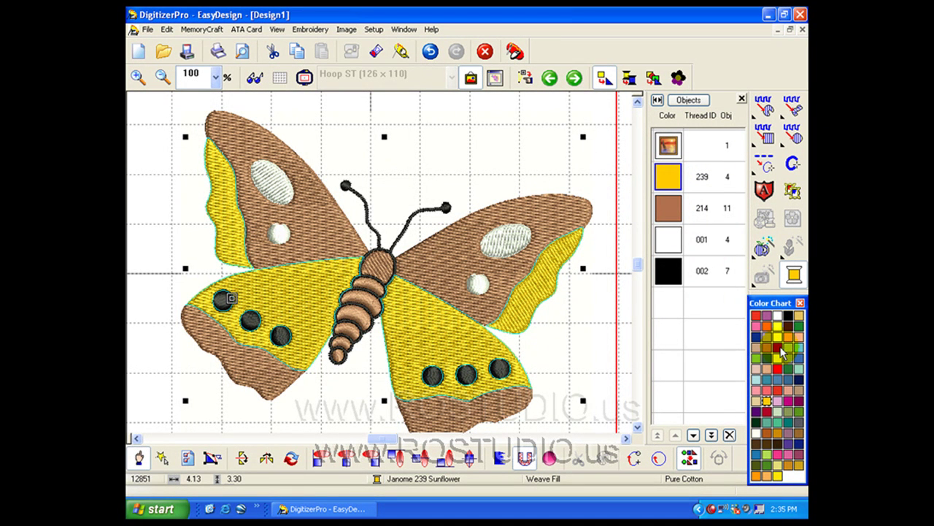
click(769, 385)
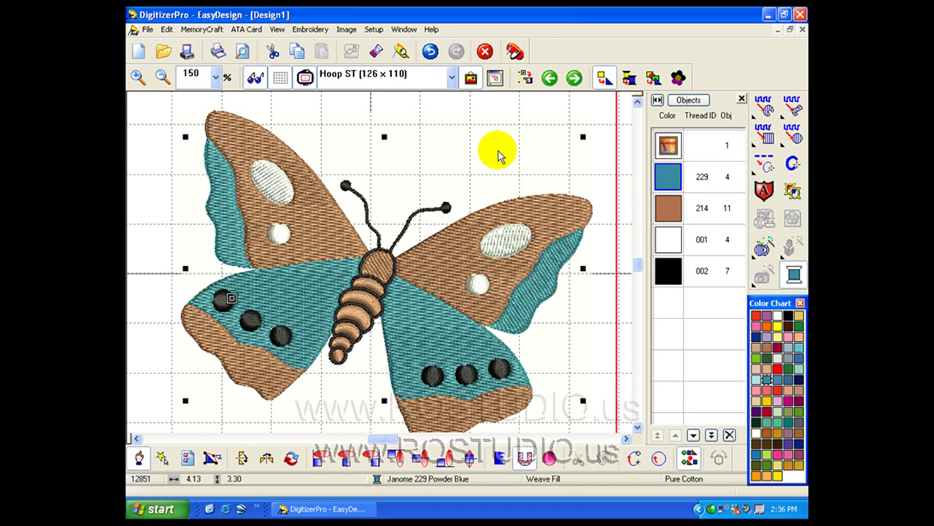
click(666, 183)
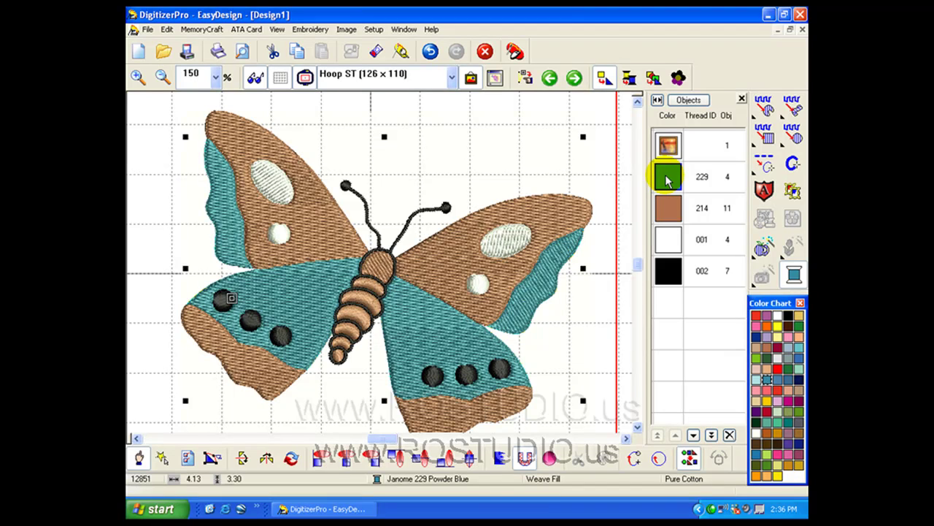
click(666, 179)
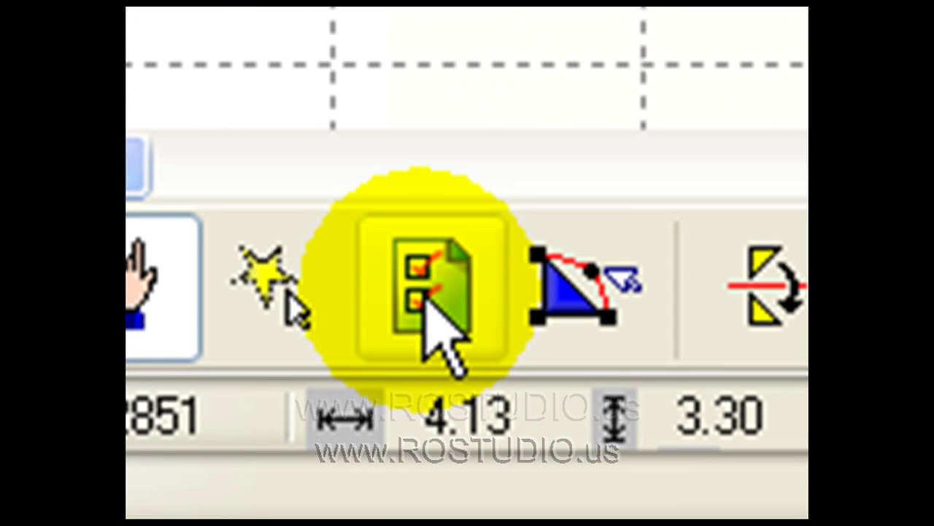
- Change the teal areas' stitch type to Embossed Fill and step the pattern to Patch6
click(426, 298)
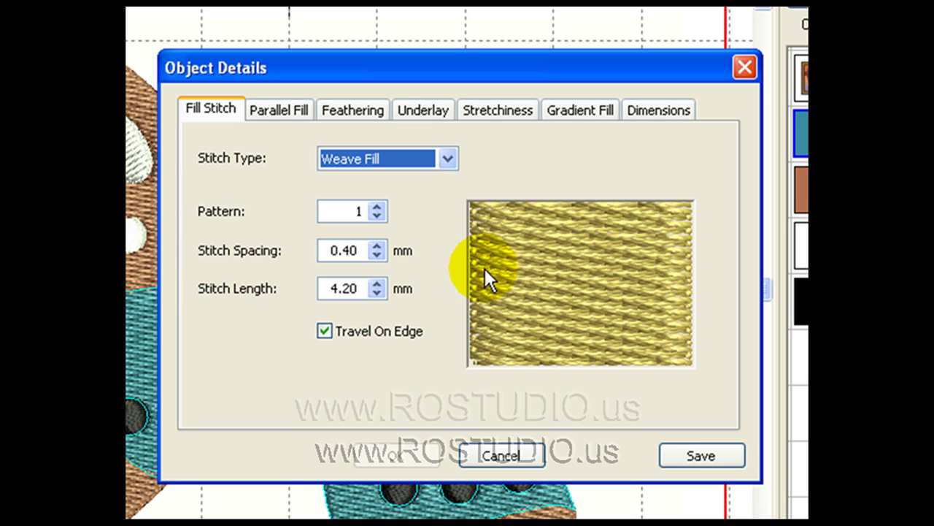
click(443, 159)
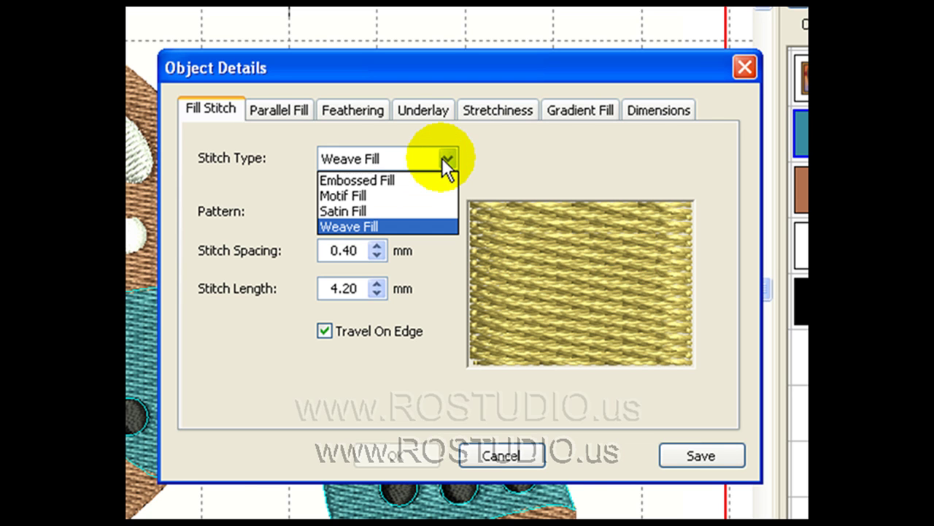
click(375, 182)
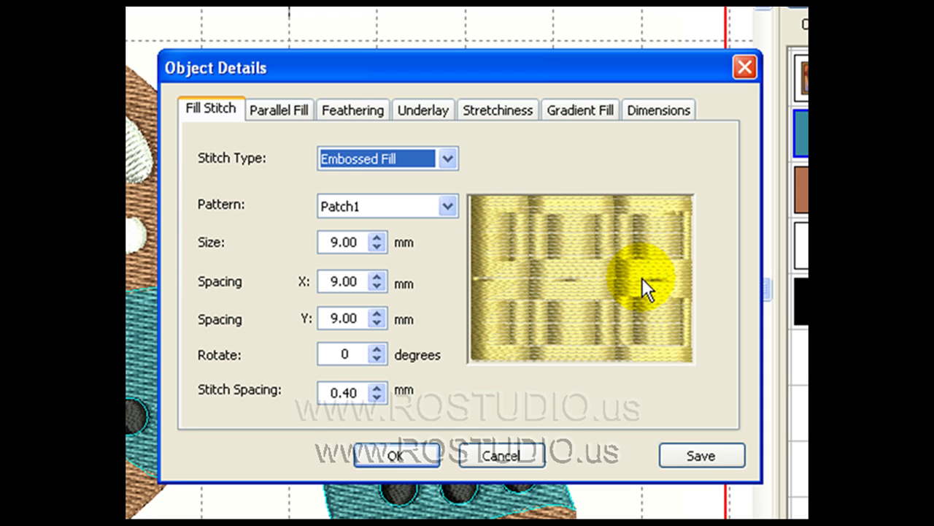
click(435, 207)
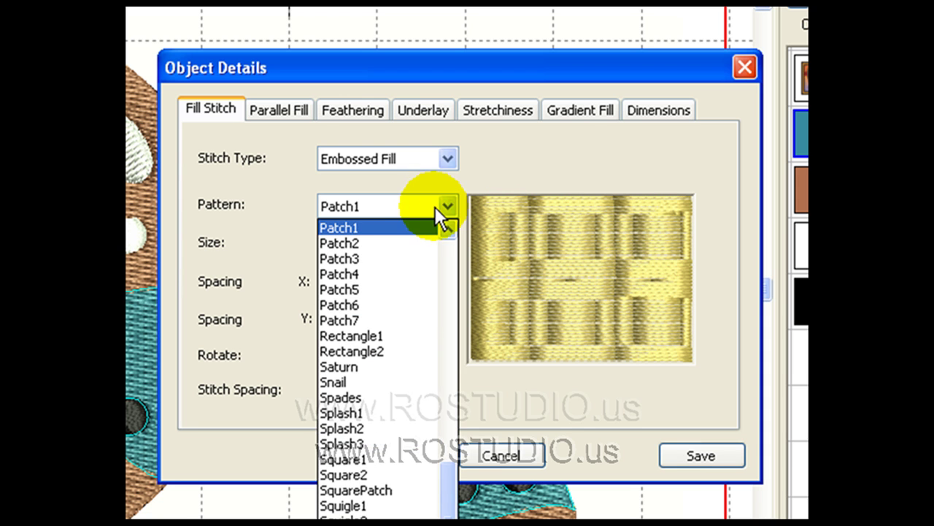
click(405, 227)
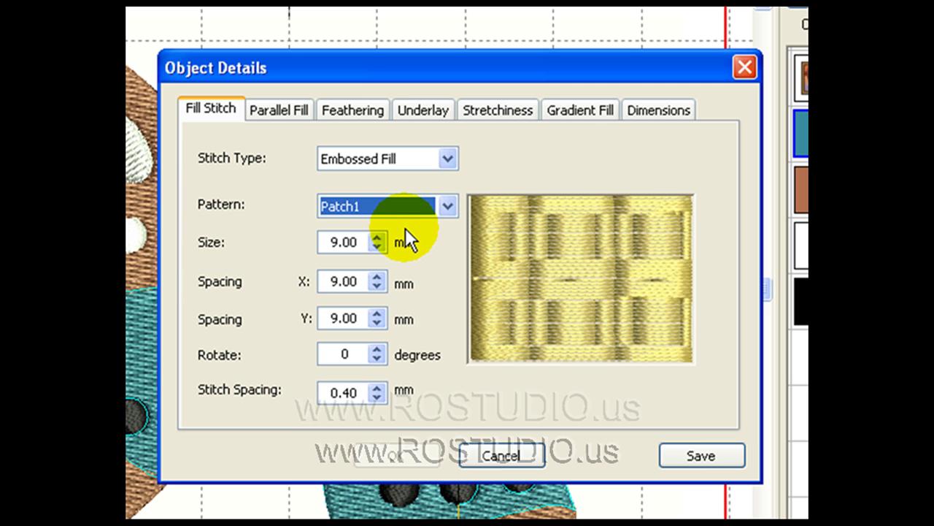
key(Down)
key(Down)
key(Down)
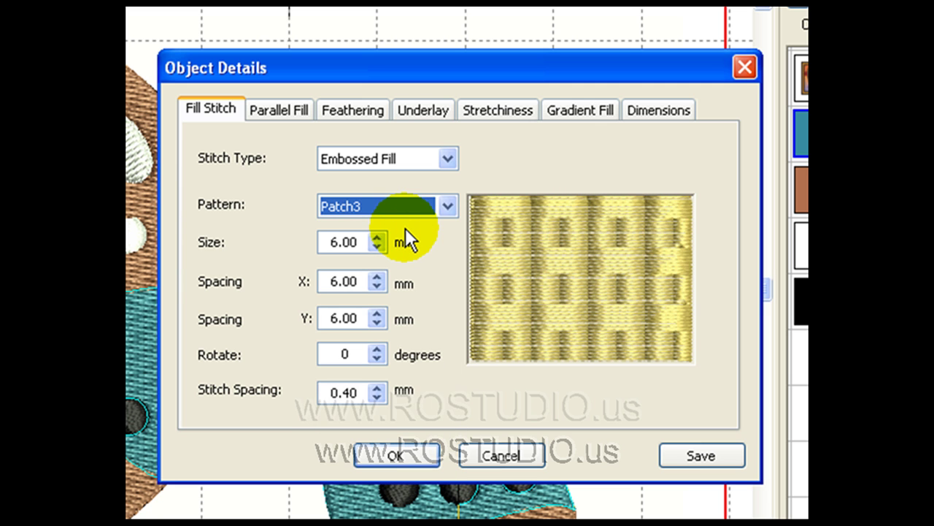
key(Down)
key(Down)
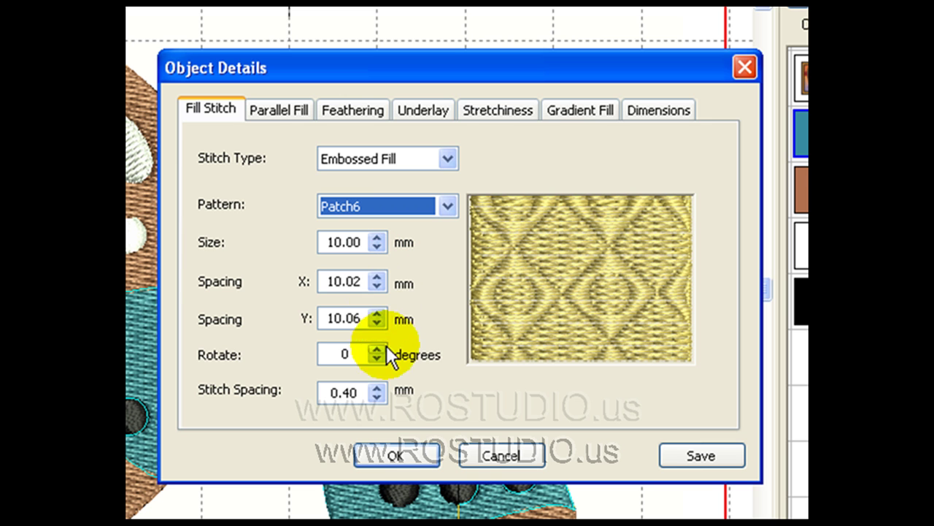
click(387, 457)
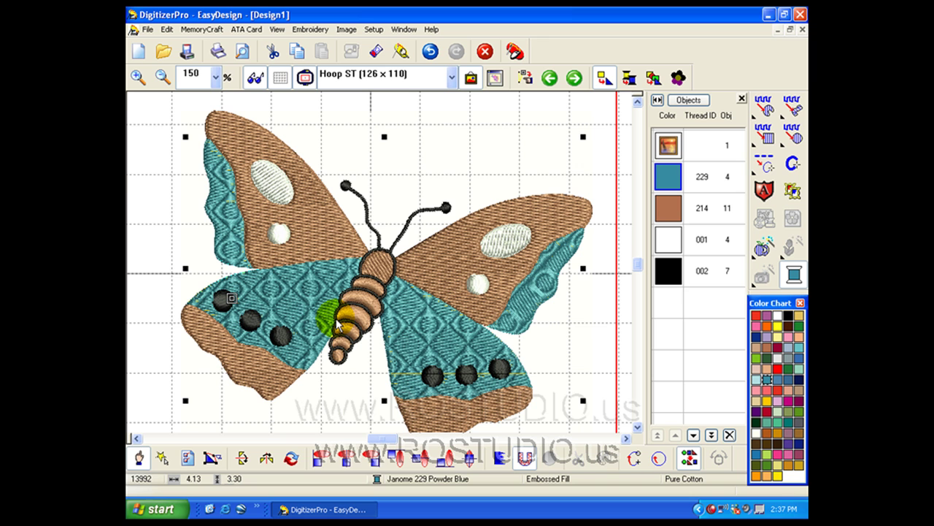
click(487, 115)
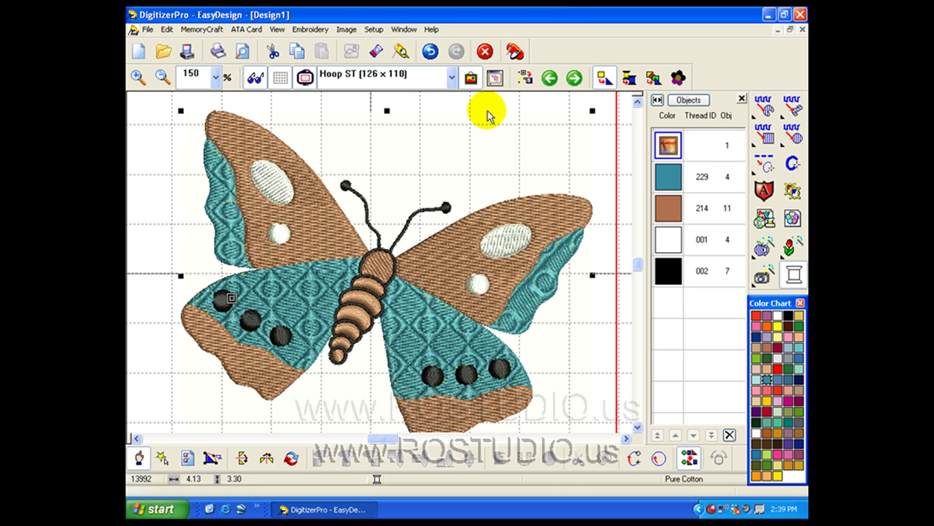
click(654, 222)
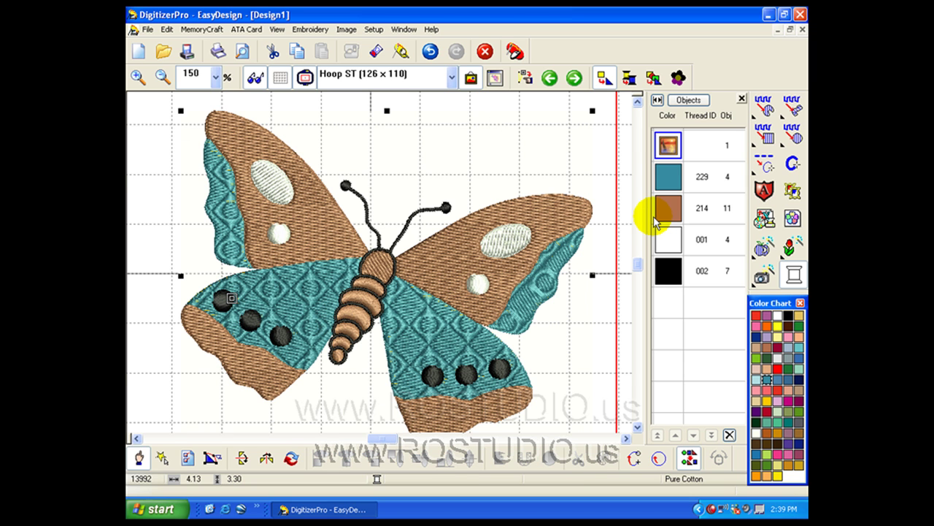
mouse_move(655, 222)
mouse_down()
mouse_move(608, 265)
mouse_move(597, 300)
mouse_move(611, 351)
mouse_move(607, 344)
mouse_up()
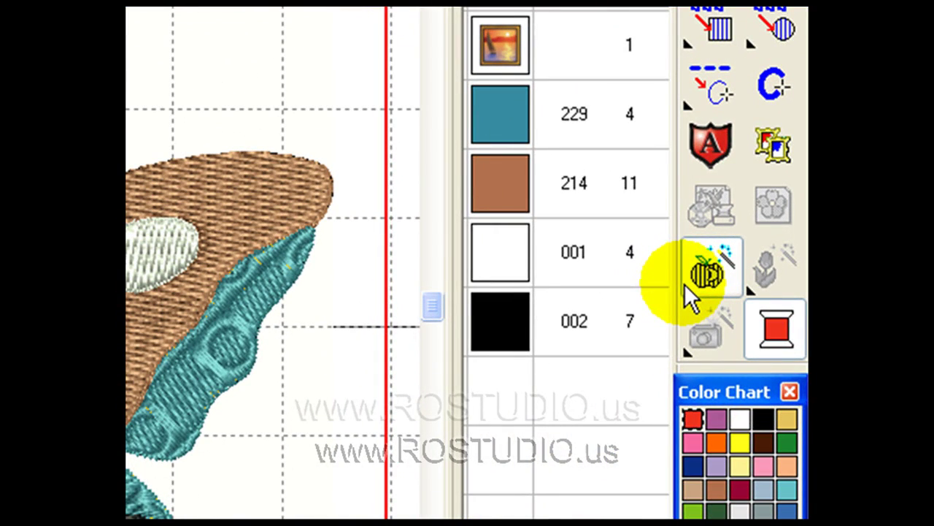
drag(685, 286, 558, 287)
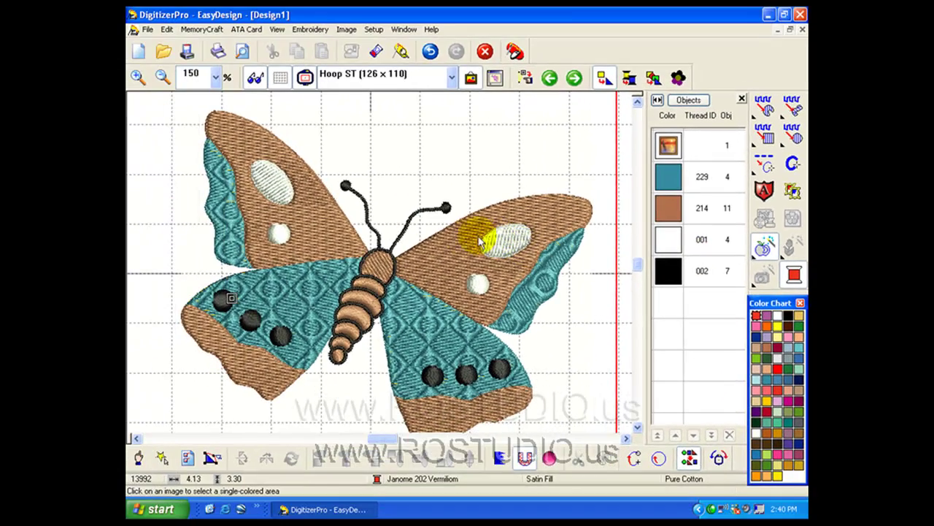
click(468, 245)
click(315, 204)
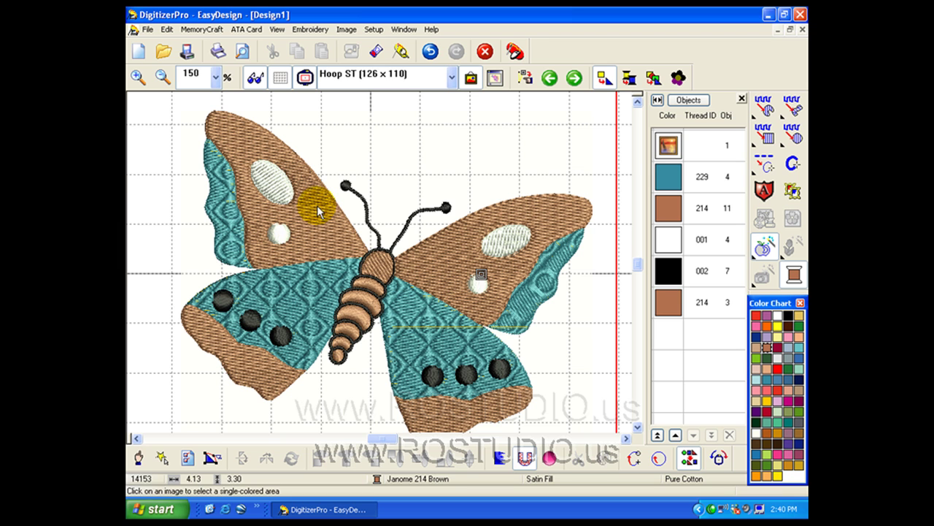
click(218, 237)
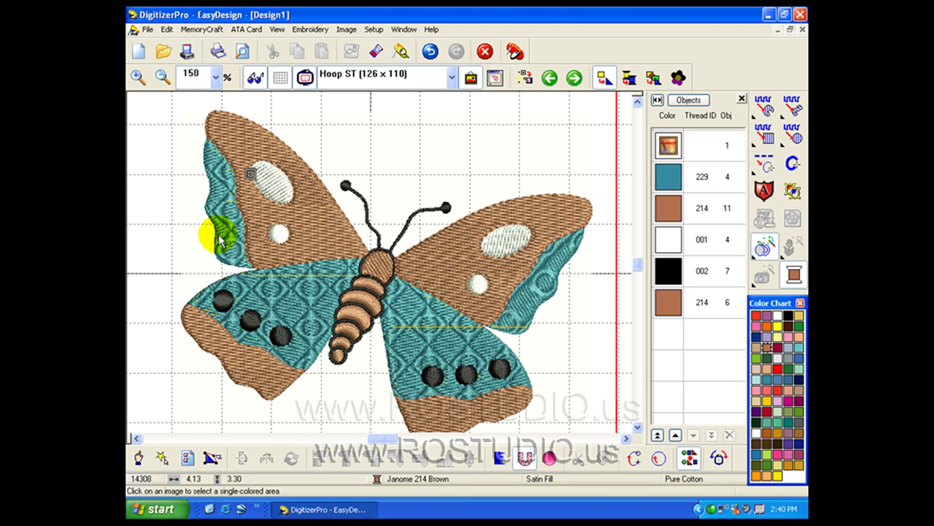
click(211, 308)
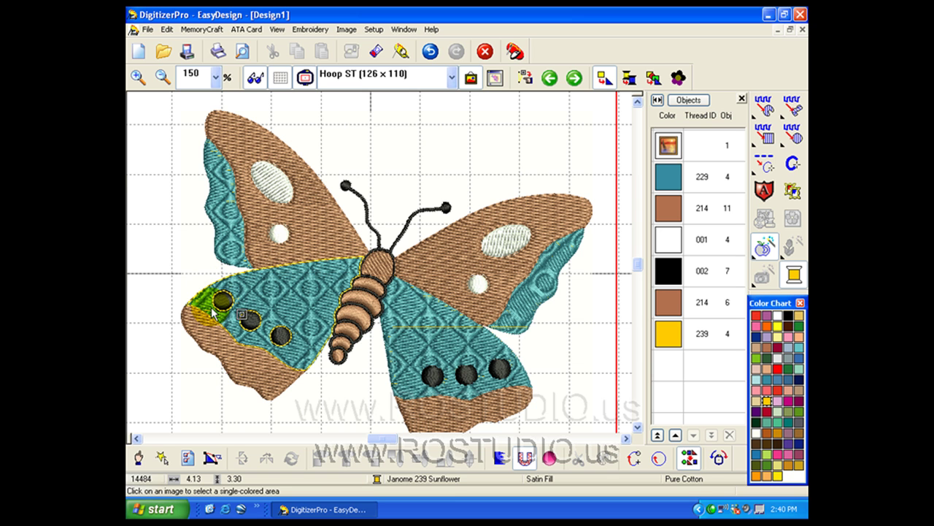
click(416, 343)
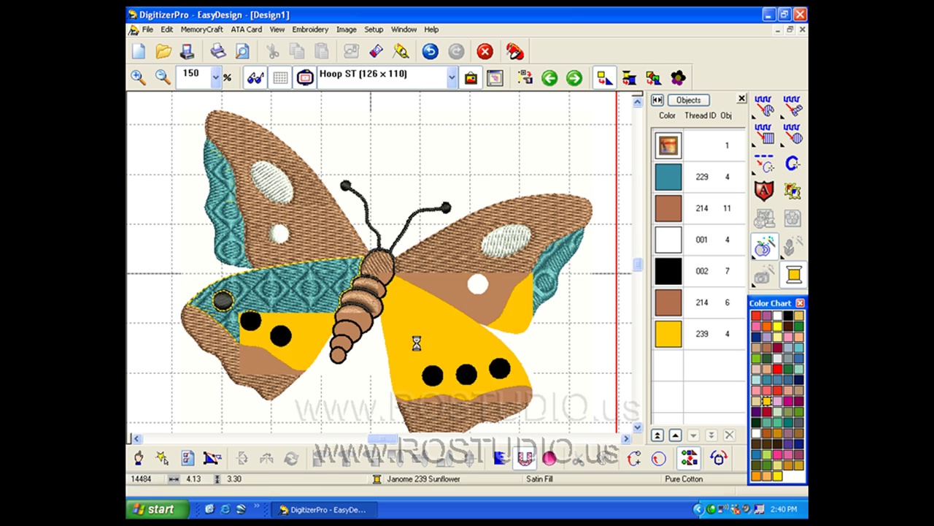
click(549, 285)
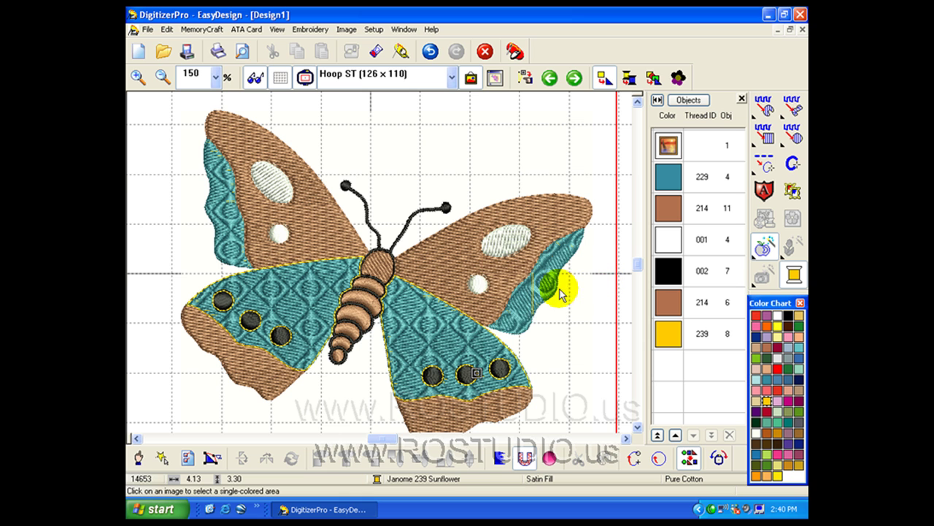
click(545, 287)
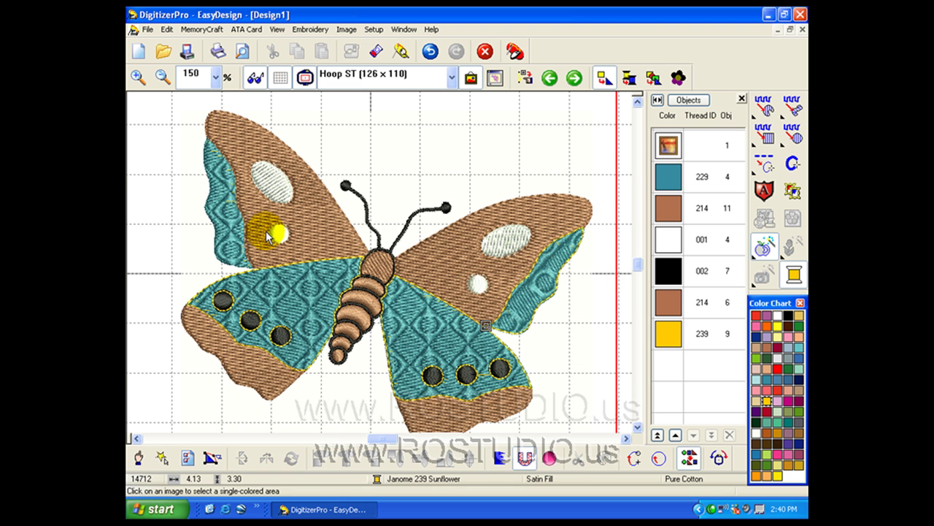
click(231, 225)
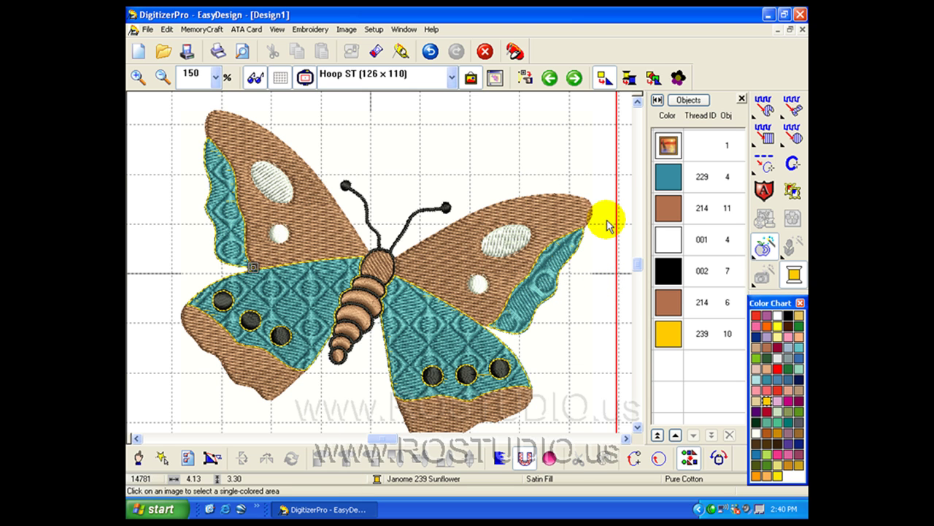
click(392, 295)
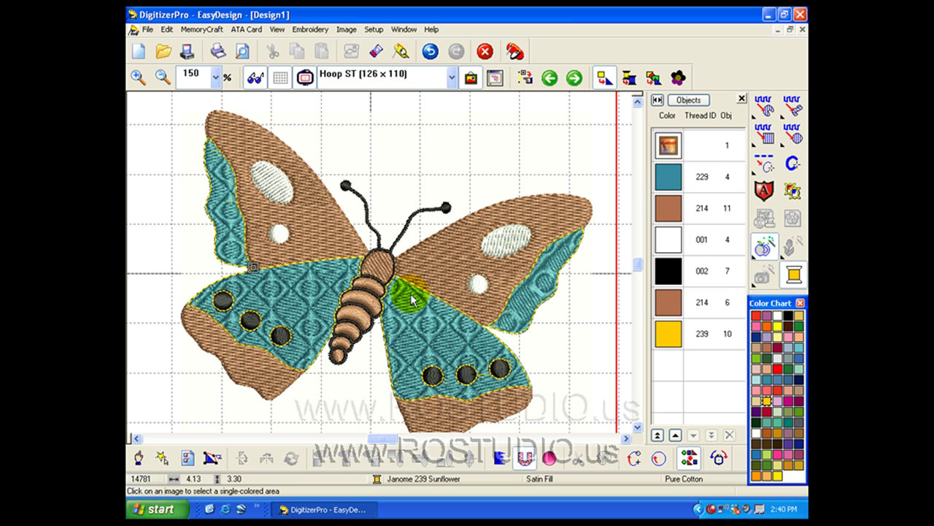
click(137, 77)
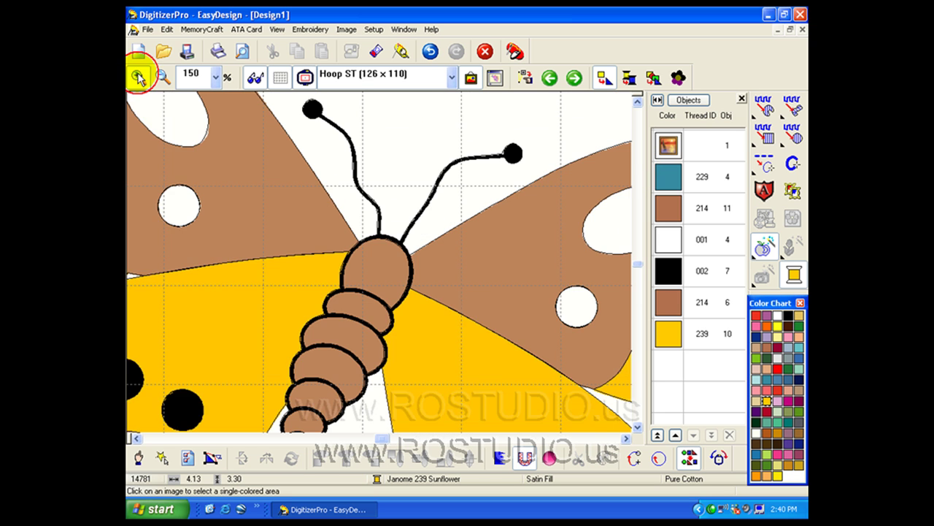
click(329, 268)
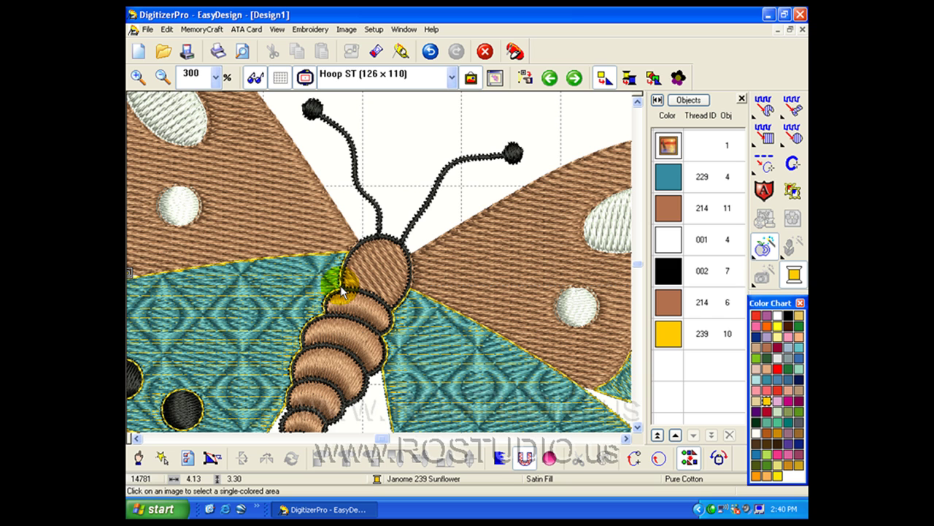
click(325, 298)
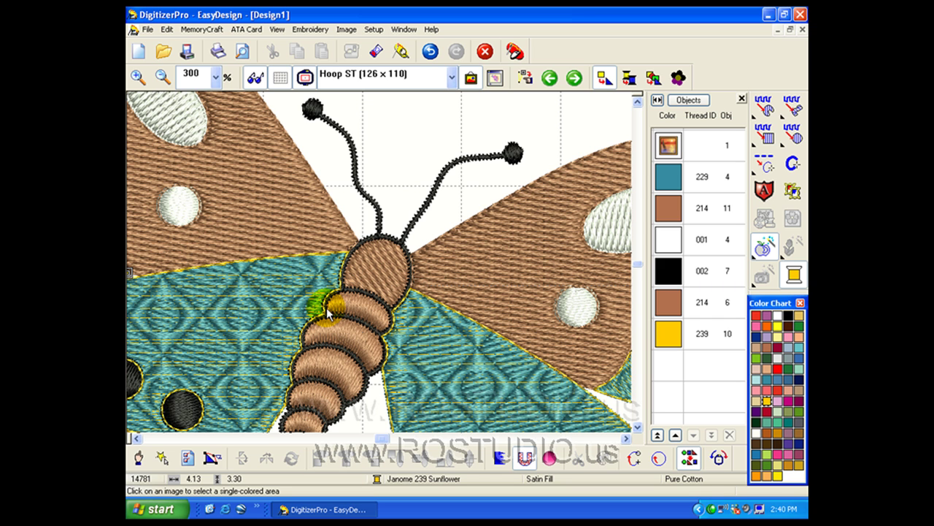
click(348, 291)
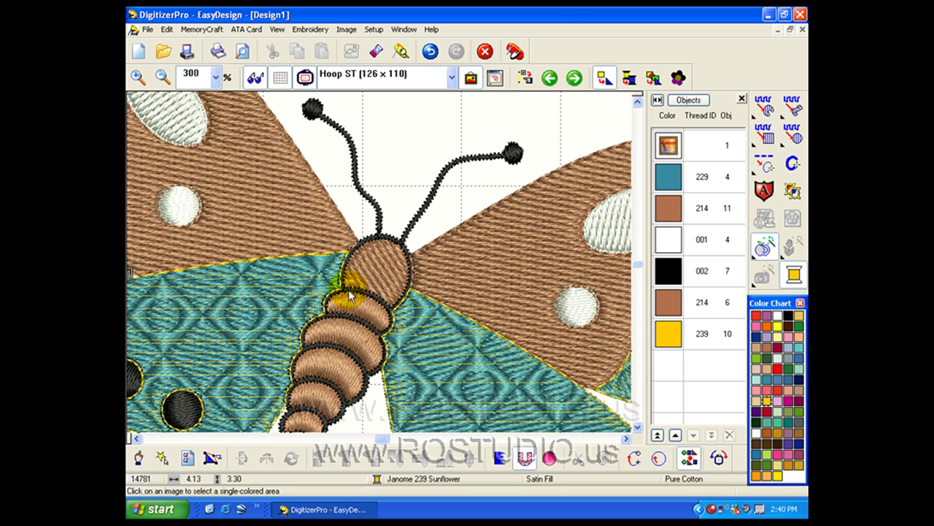
- Select the eleven wing and spot outline objects in the Objects list and recolor them Janome 002 Black
click(690, 102)
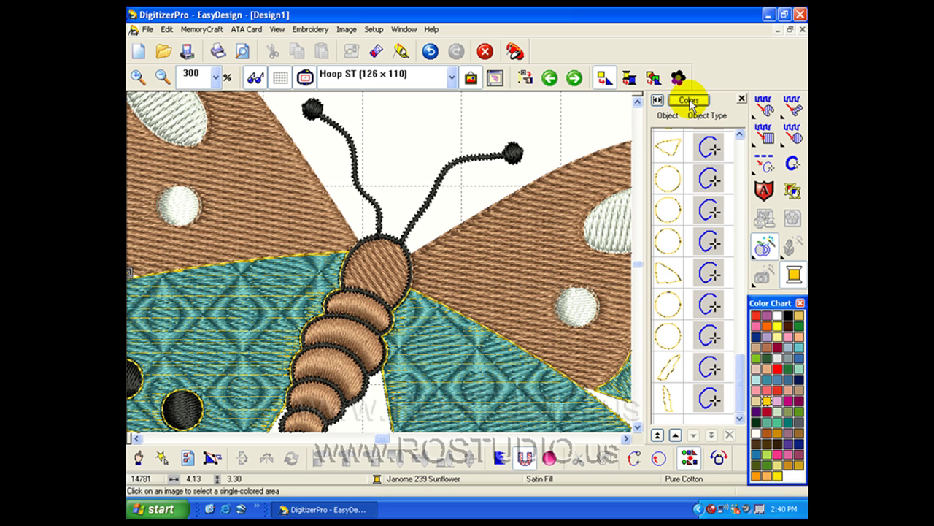
mouse_move(735, 368)
mouse_down()
mouse_move(739, 346)
mouse_move(735, 369)
mouse_up()
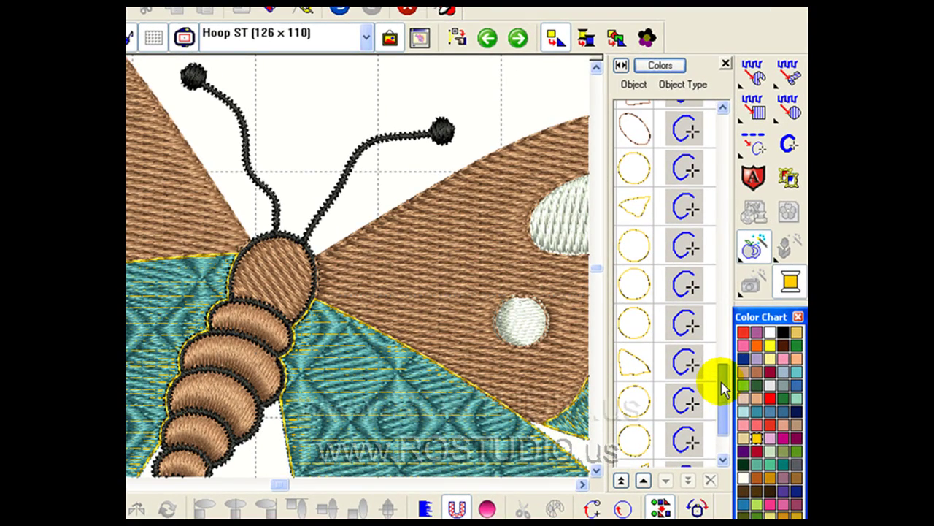
click(649, 165)
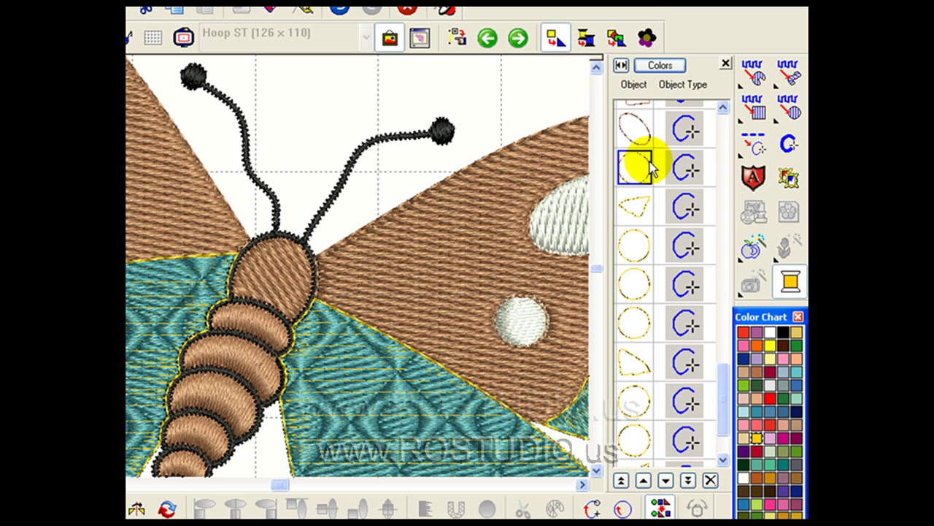
ctrl+click(637, 208)
ctrl+click(640, 245)
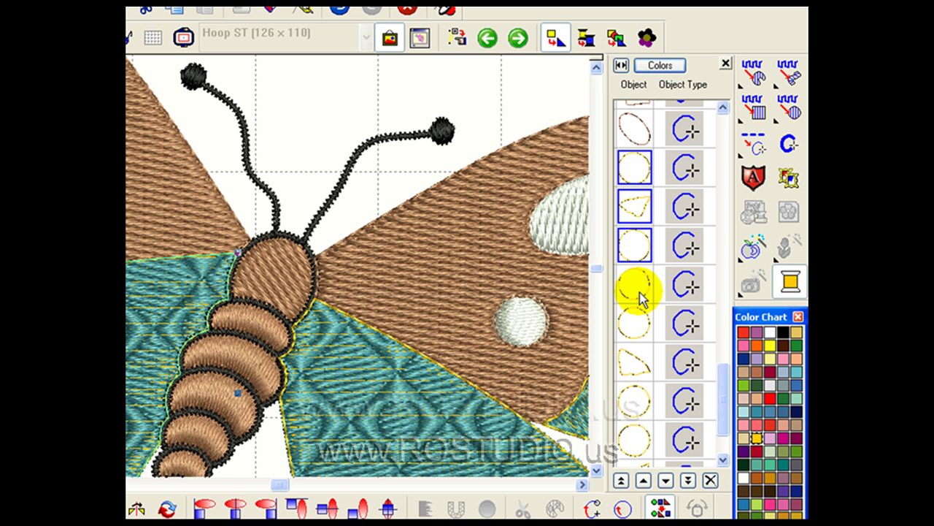
ctrl+click(640, 288)
ctrl+click(637, 322)
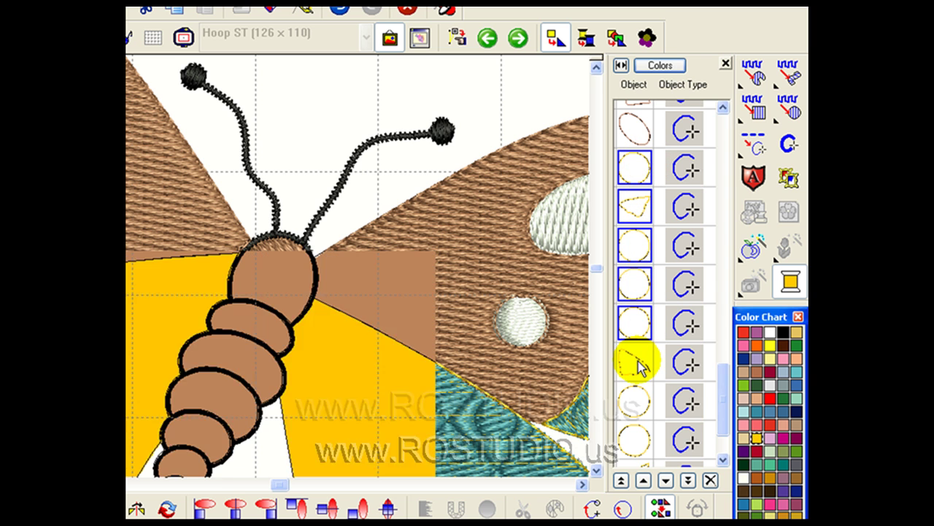
ctrl+click(638, 362)
ctrl+click(638, 401)
ctrl+click(638, 438)
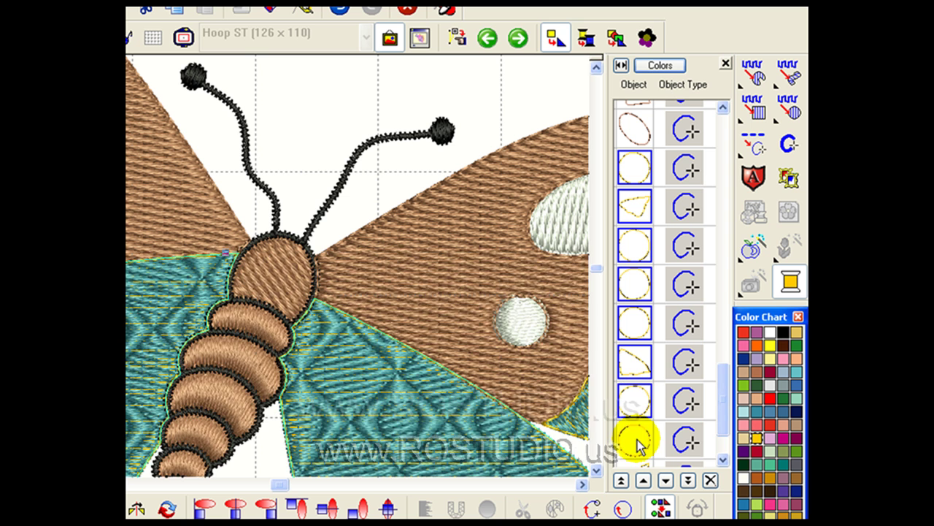
click(722, 459)
ctrl+click(633, 394)
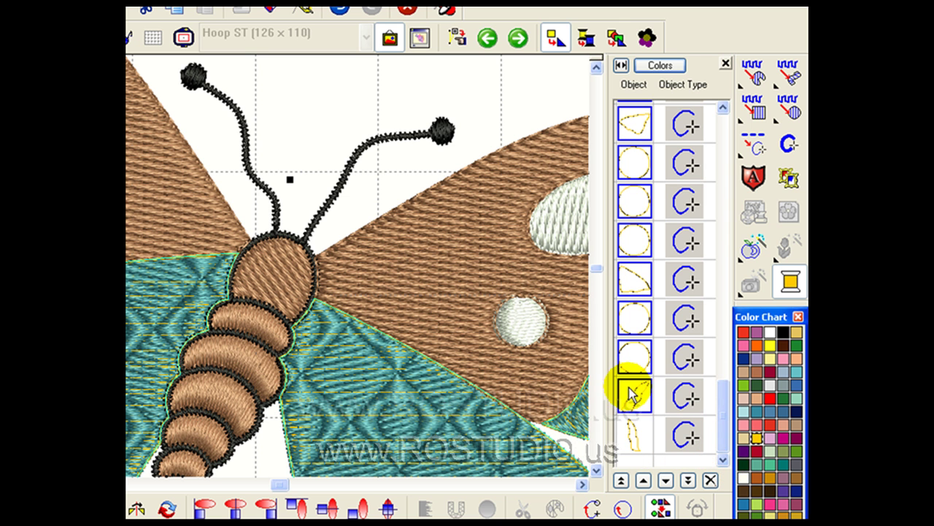
ctrl+click(637, 432)
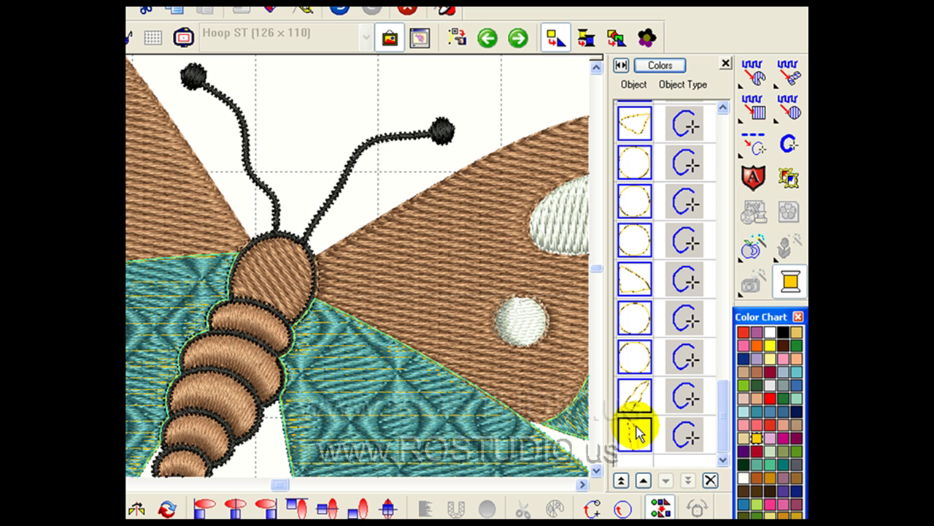
click(783, 330)
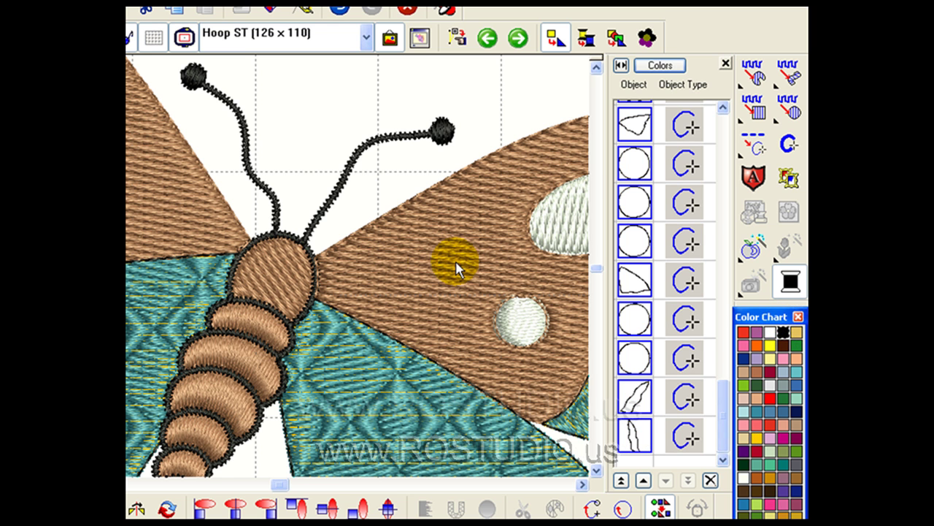
click(404, 349)
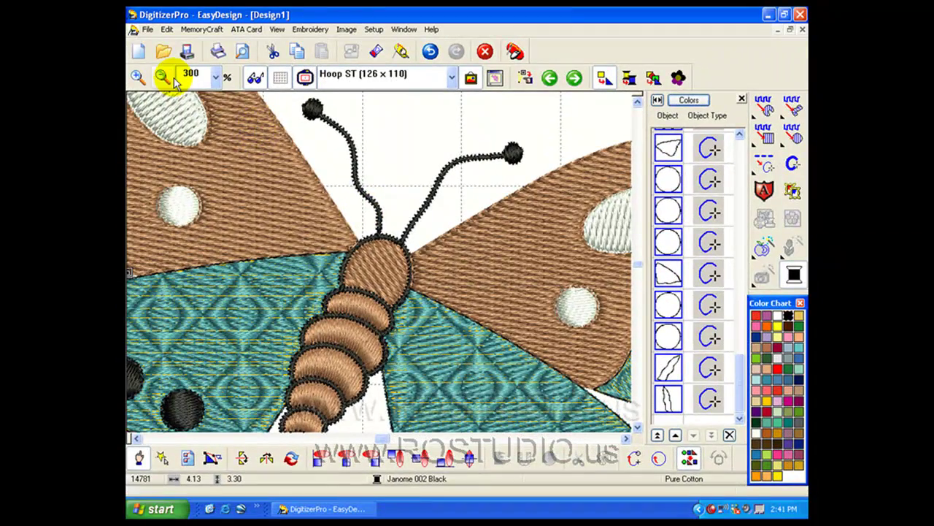
- Zoom out, switch the hoop to Hoop SQ (200 x 200), and deselect the butterfly
click(163, 78)
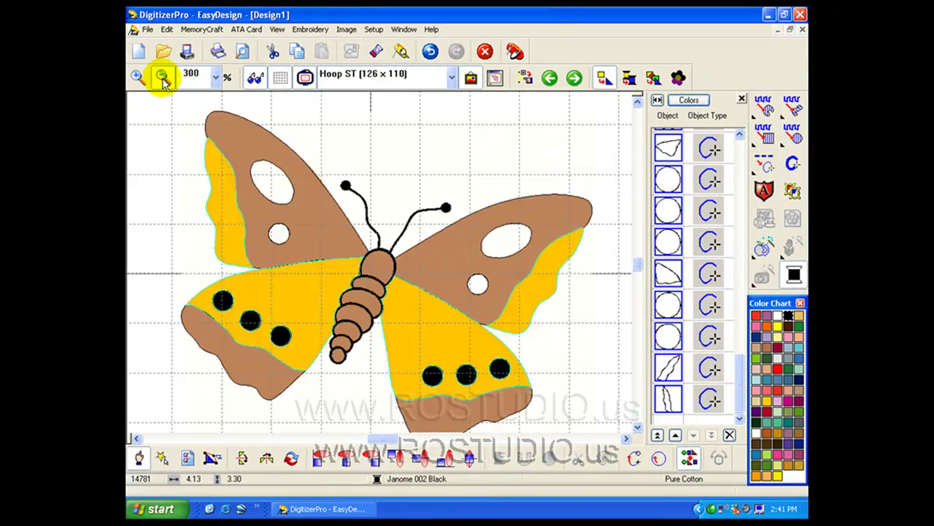
click(163, 78)
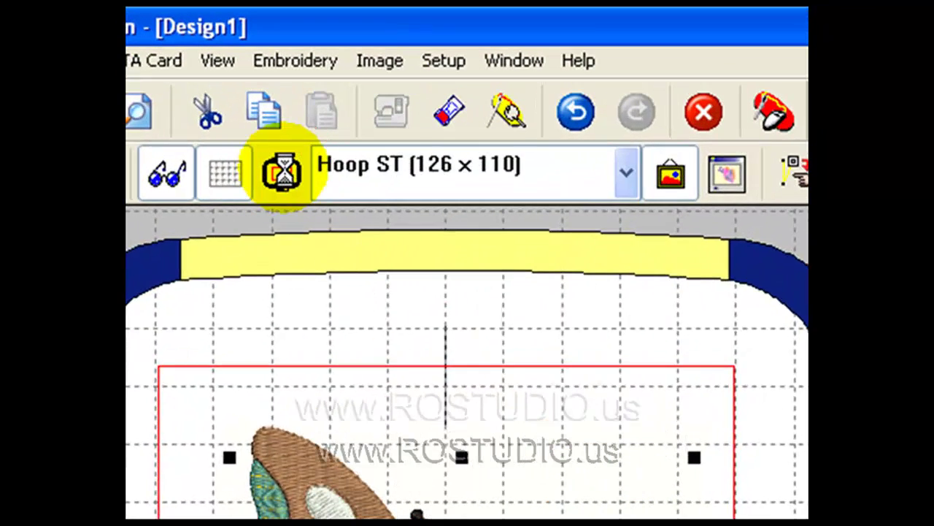
click(305, 76)
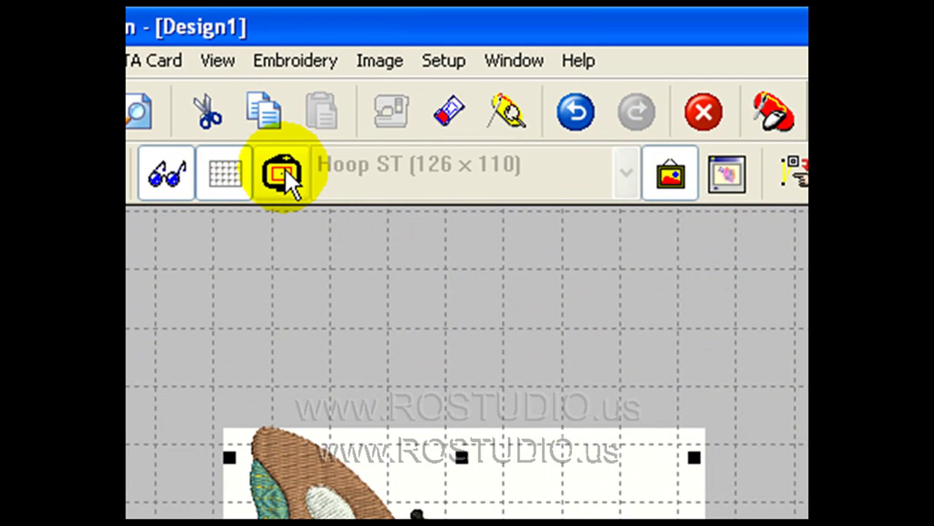
click(284, 169)
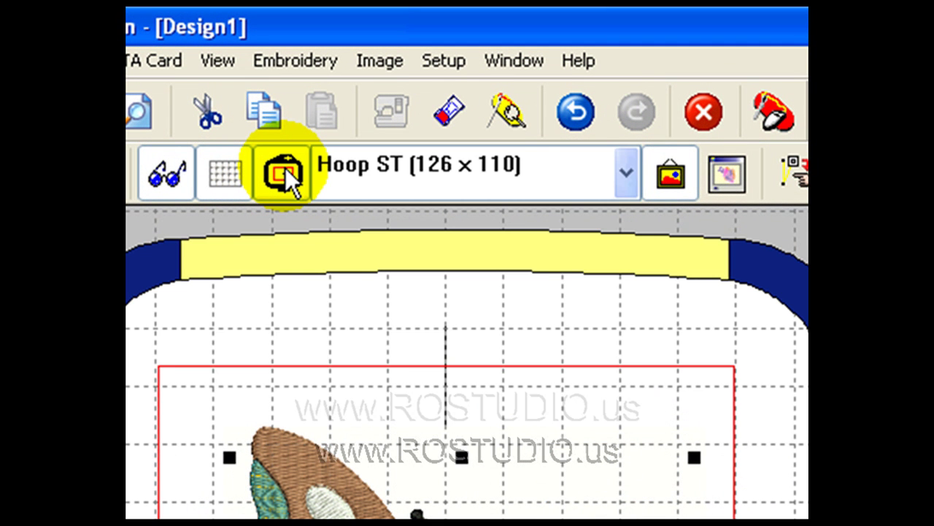
click(633, 168)
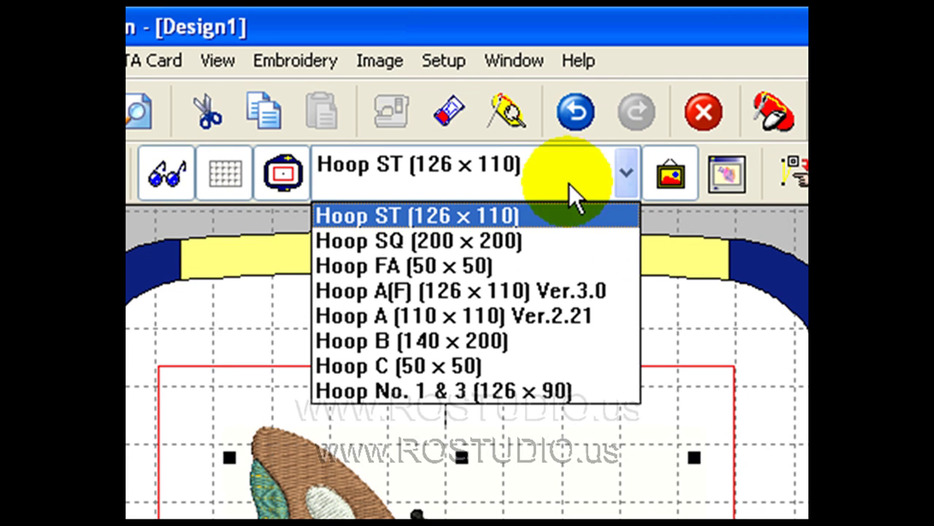
click(487, 252)
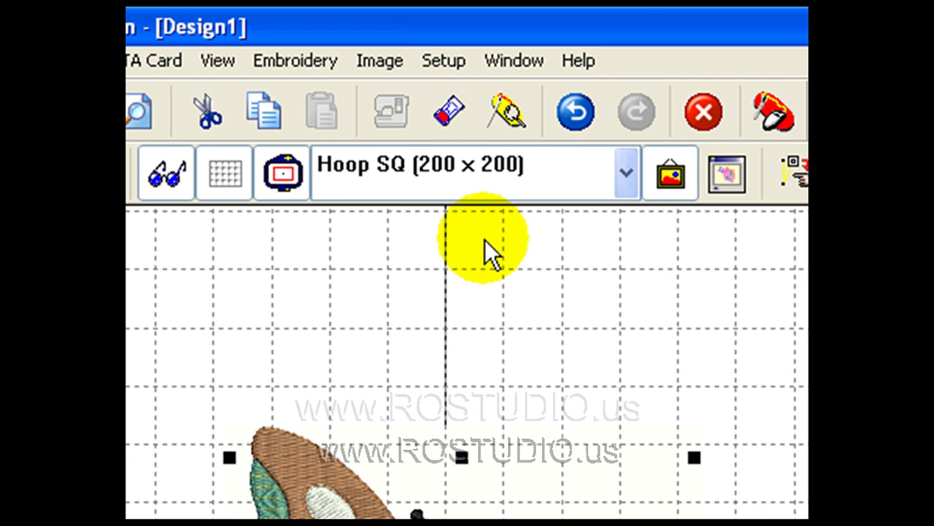
click(490, 256)
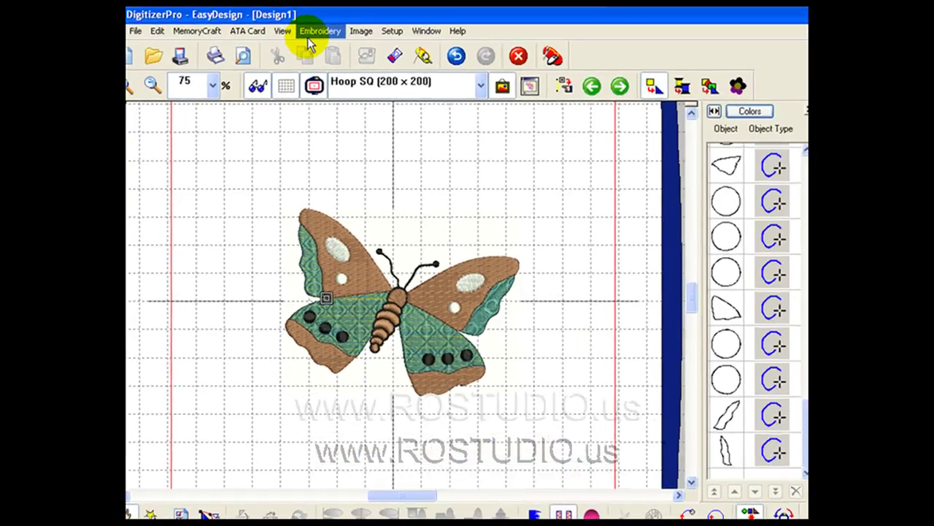
- Open Embroidery > Lettering and choose the ChiliPepperExtras TrueType font
click(308, 37)
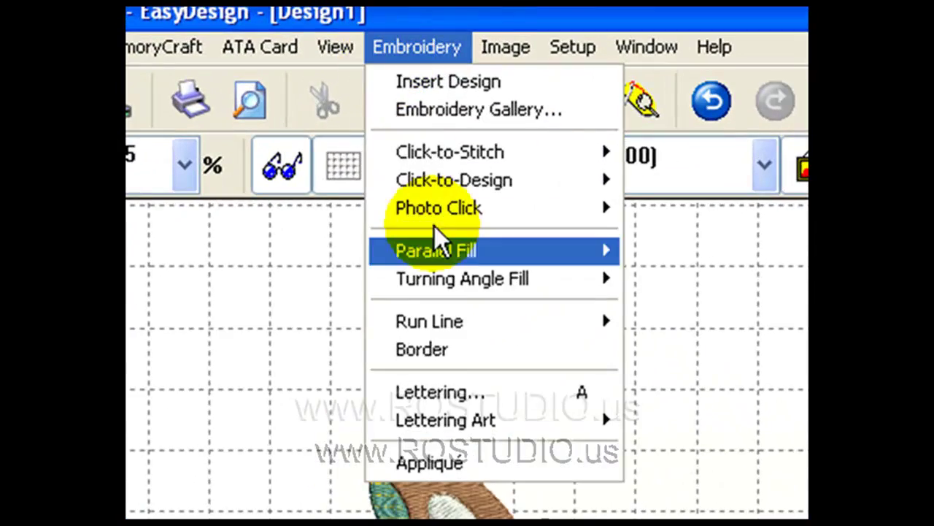
click(357, 186)
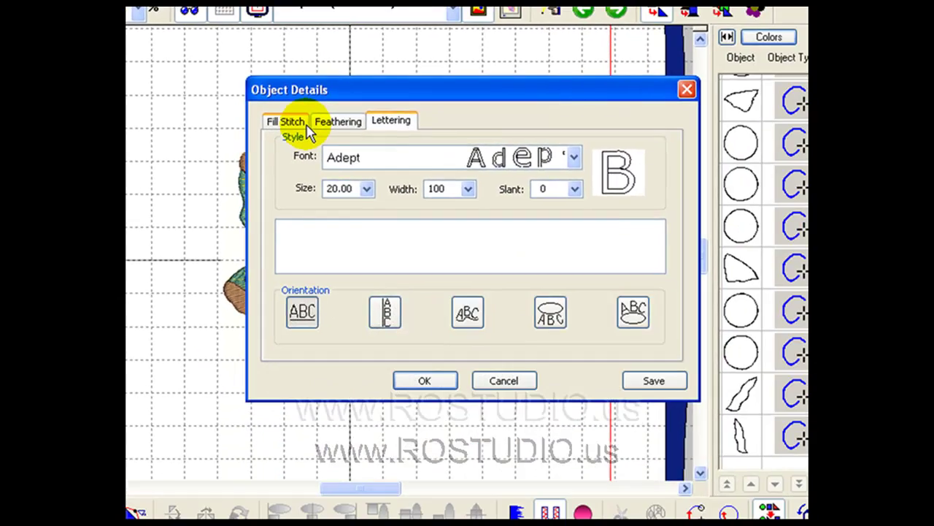
click(307, 129)
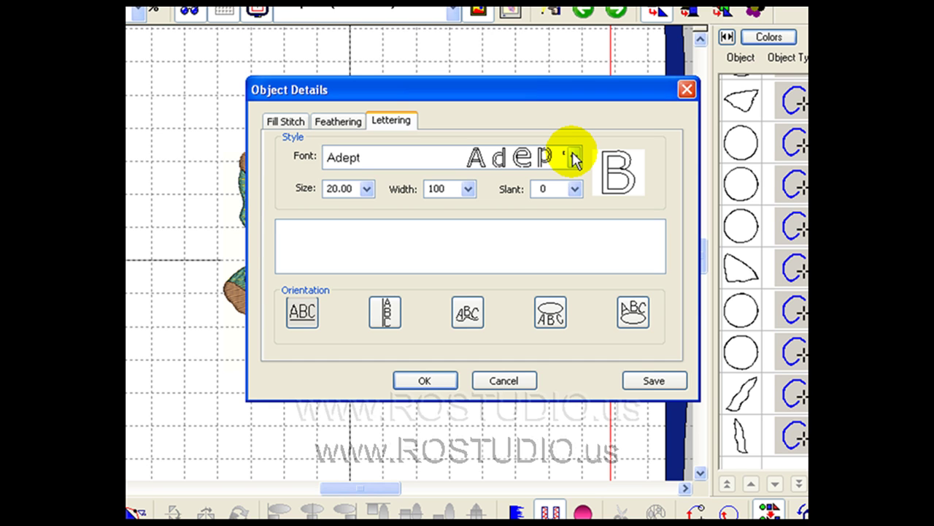
click(575, 157)
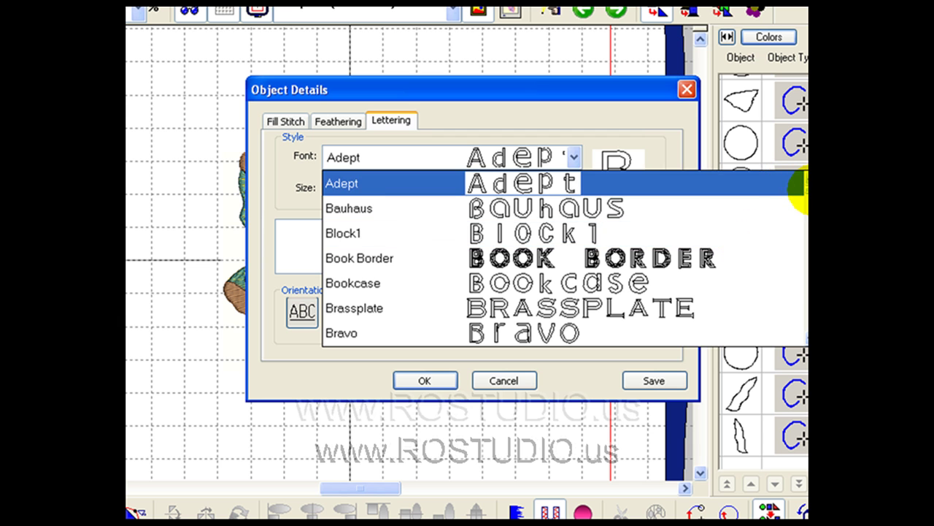
drag(798, 184, 800, 249)
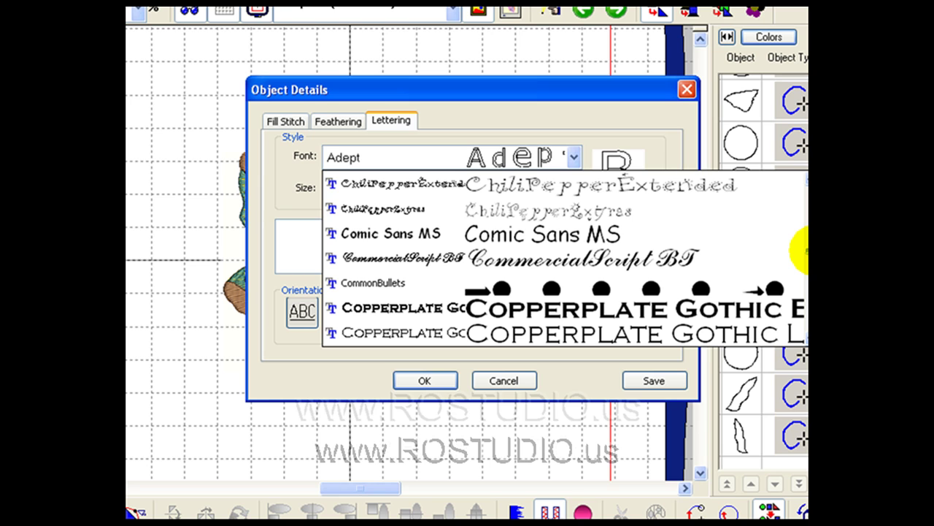
click(619, 210)
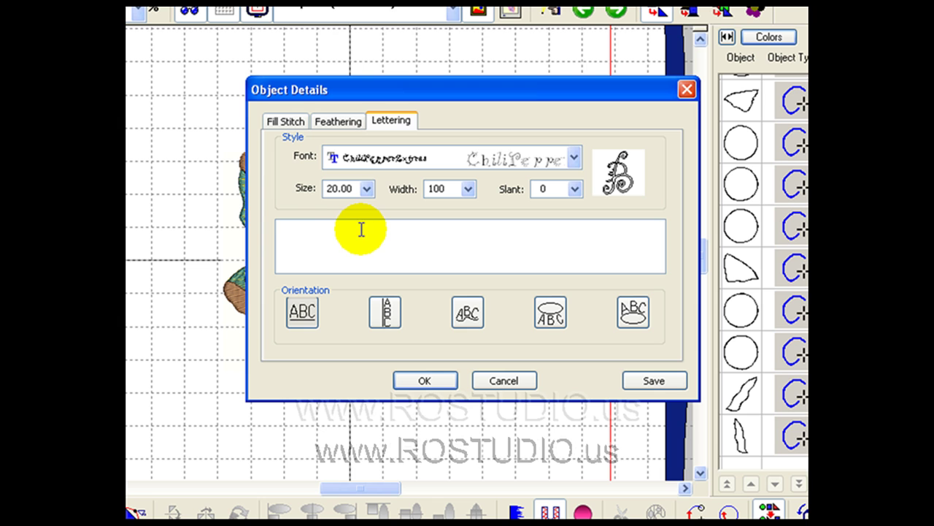
- Start typing the word Butterfly as the lettering text, fixing a mistyped letter
text(bu)
key(BackSpace)
text(utterfl)
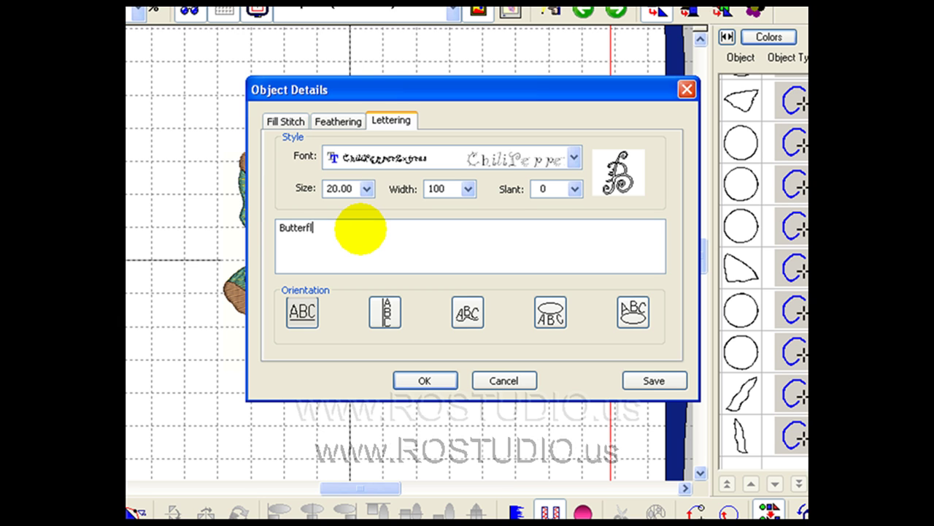